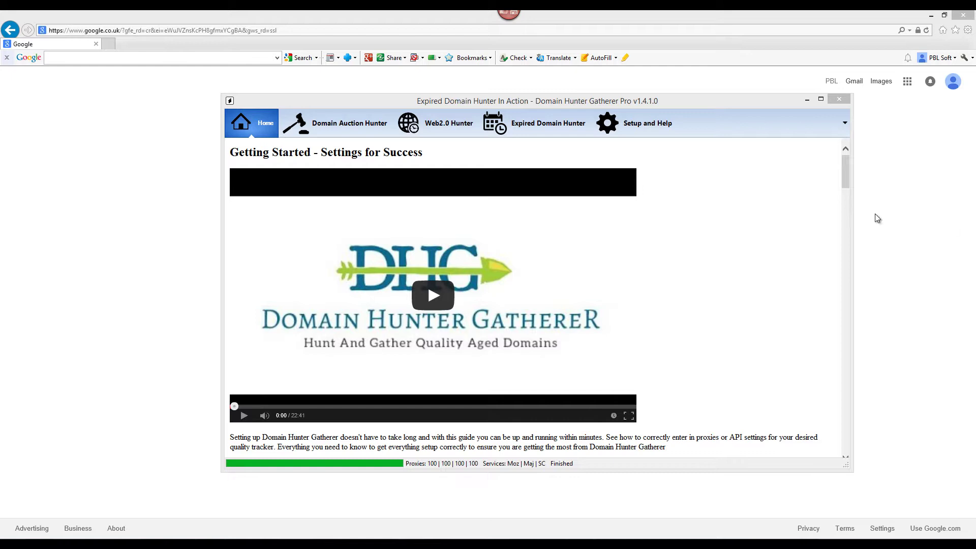
# - Show the Web2.0 Hunter results and open futureoftech.newsvine.com, which returns a Newsvine 404 page
pyautogui.click(449, 123)
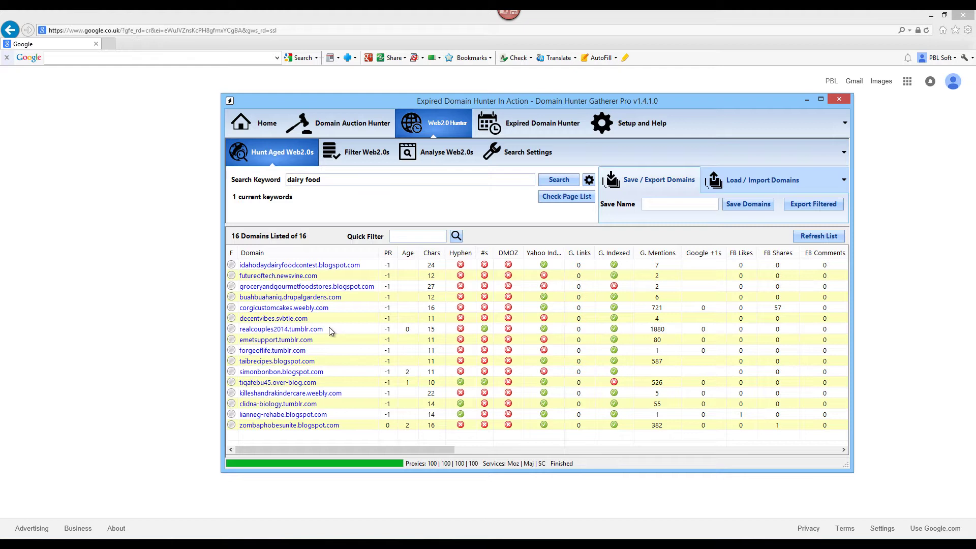
pyautogui.click(290, 277)
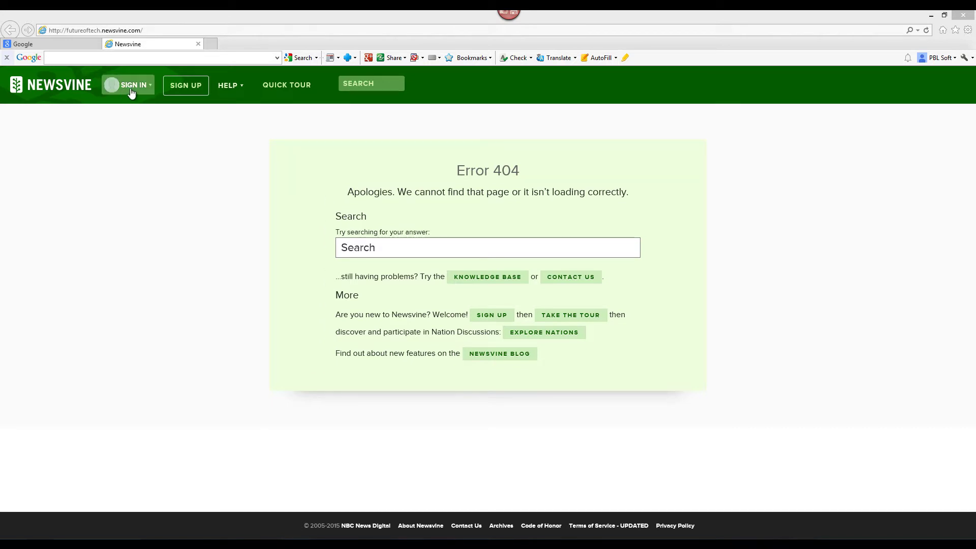
# - Open Newsvine's sign-up form and copy futureoftech.newsvine.com from the Domain Hunter Gatherer results
pyautogui.click(185, 90)
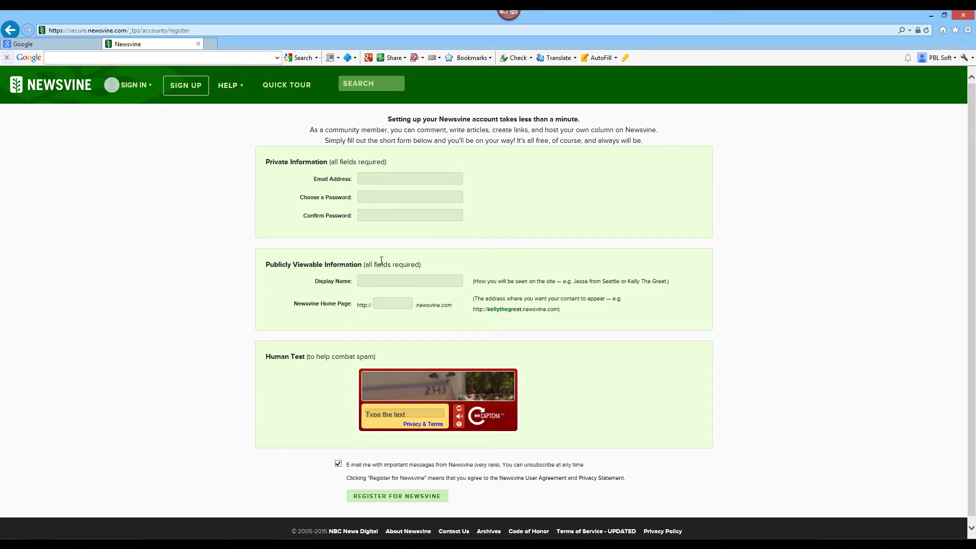
pyautogui.click(402, 303)
pyautogui.hotkey('alt', 'Tab')
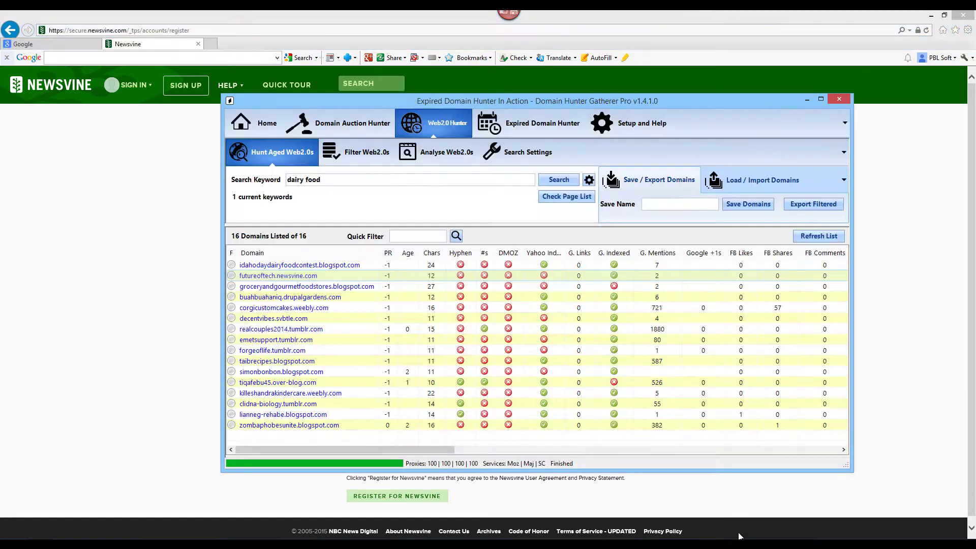
pyautogui.rightClick(397, 281)
pyautogui.moveTo(496, 359)
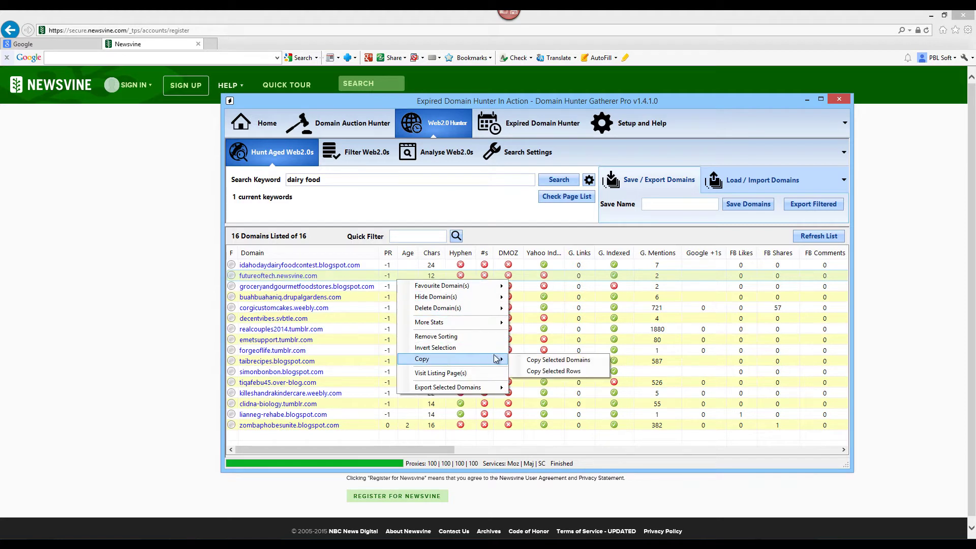
pyautogui.click(565, 365)
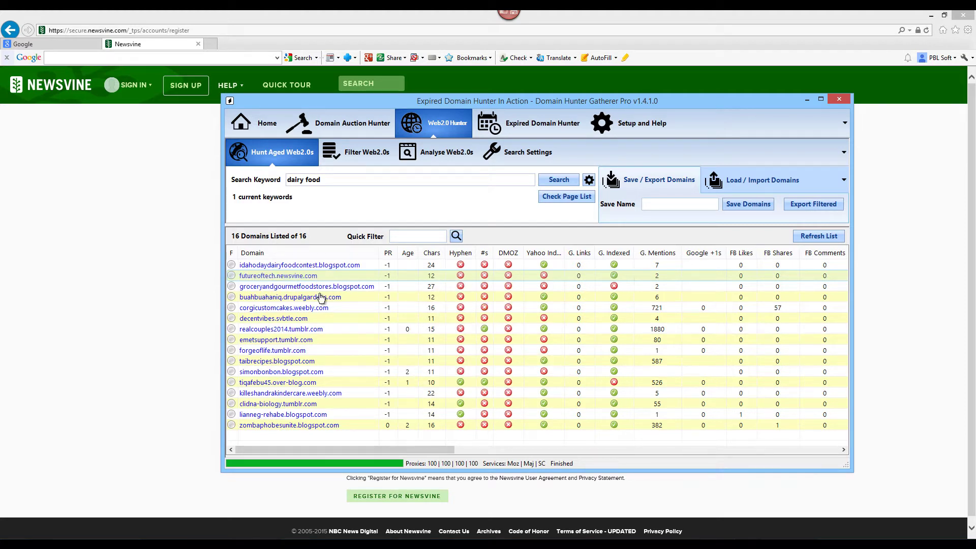
# - Paste the domain into the Home Page field, trimmed to futureoftech, to check its availability
pyautogui.click(211, 283)
pyautogui.click(386, 304)
pyautogui.rightClick(383, 303)
pyautogui.click(414, 346)
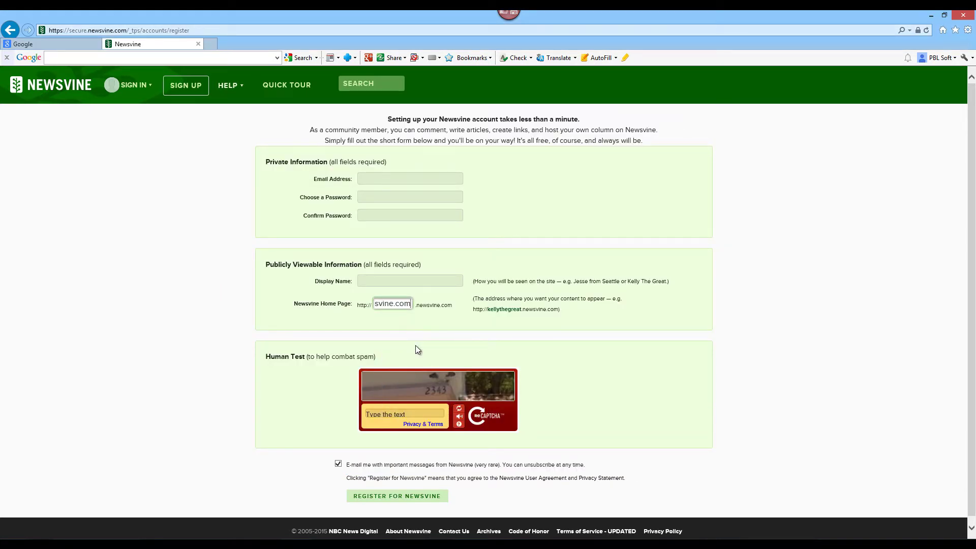
pyautogui.press('BackSpace')
pyautogui.press('BackSpace')
pyautogui.press('BackSpace')
pyautogui.press('BackSpace')
pyautogui.press('BackSpace')
pyautogui.press('BackSpace')
pyautogui.press('BackSpace')
pyautogui.press('BackSpace')
pyautogui.press('BackSpace')
pyautogui.press('BackSpace')
pyautogui.click(391, 307)
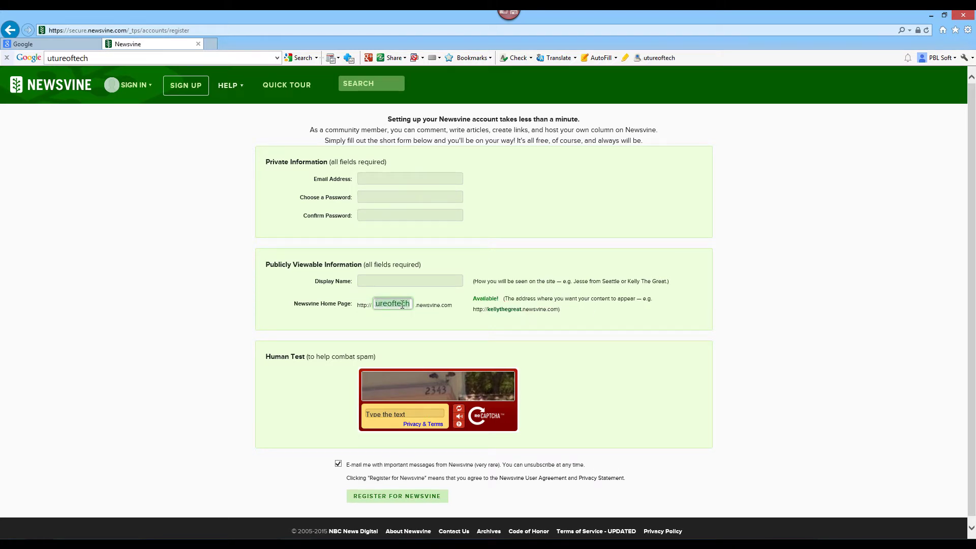
pyautogui.press('End')
pyautogui.hotkey('alt', 'Tab')
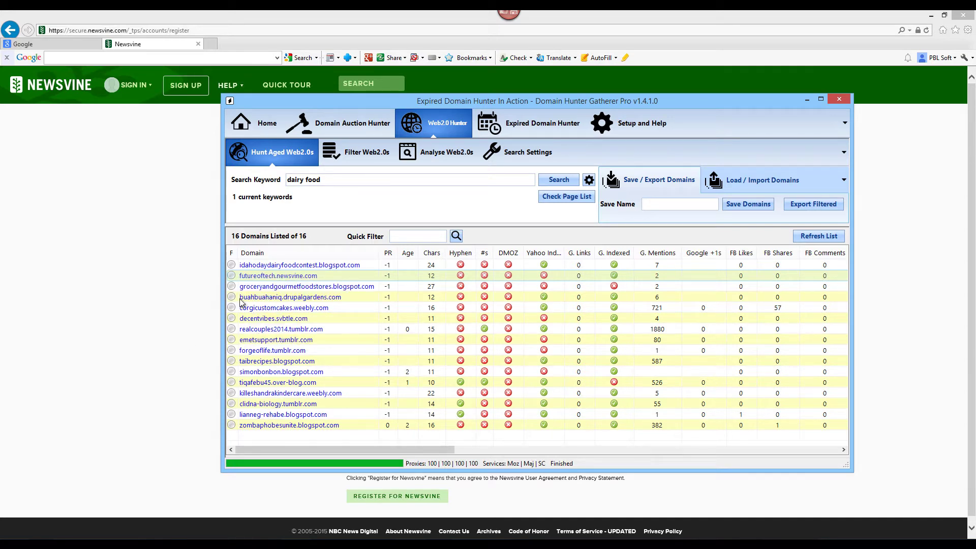
# - Confirm futureoftech's Available! message, visit the Email Address and Display Name fields, then return to Domain Hunter Gatherer
pyautogui.click(127, 281)
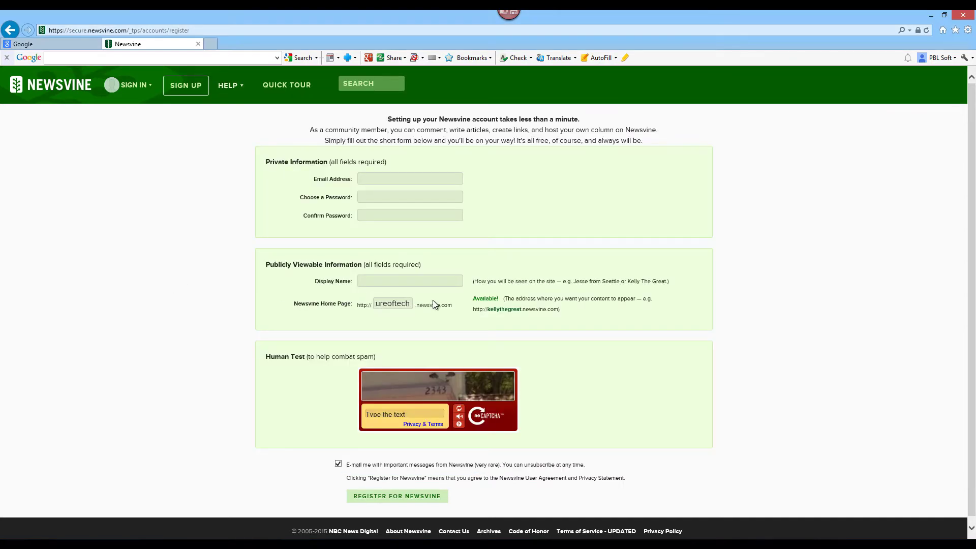
pyautogui.moveTo(472, 300); pyautogui.dragTo(473, 299)
pyautogui.click(500, 299)
pyautogui.click(364, 182)
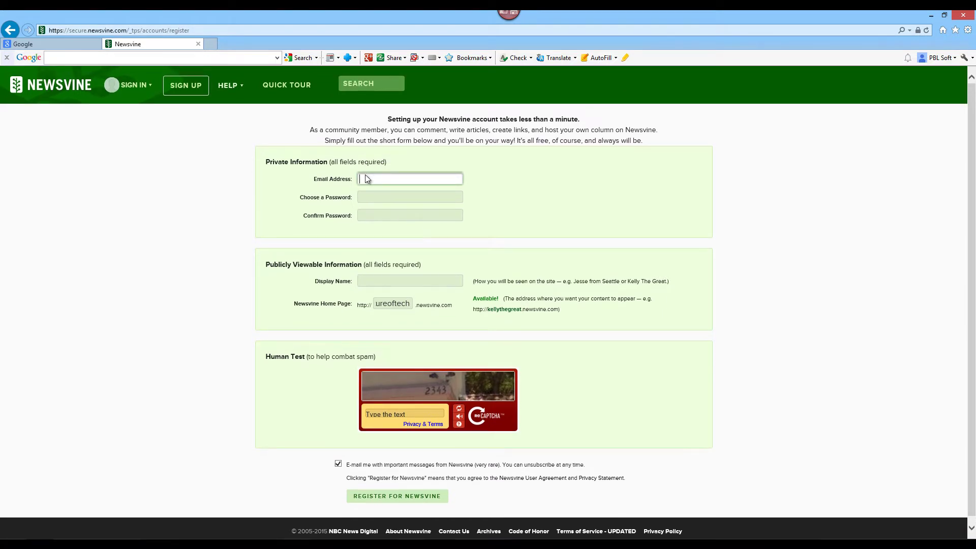
pyautogui.scroll(-1, 404, 203)
pyautogui.click(379, 272)
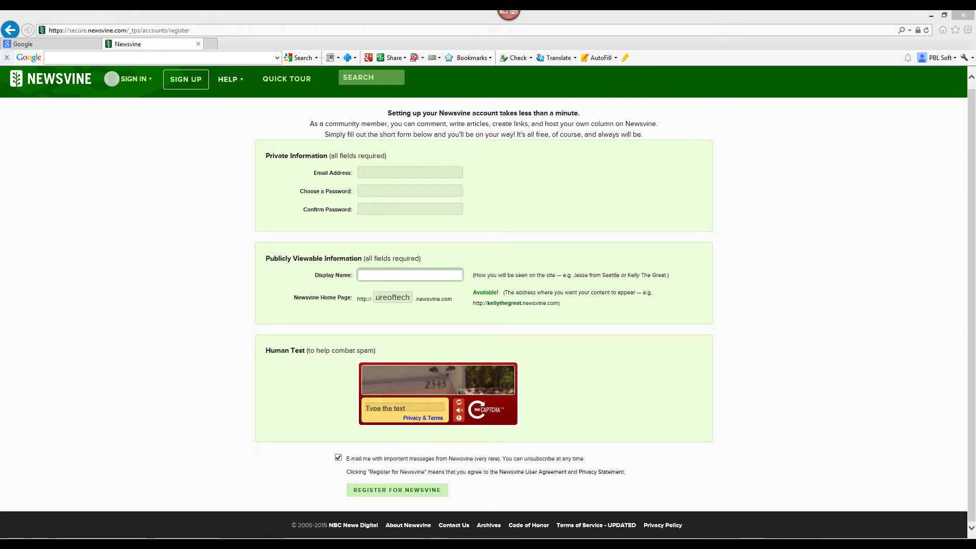
pyautogui.hotkey('alt', 'Tab')
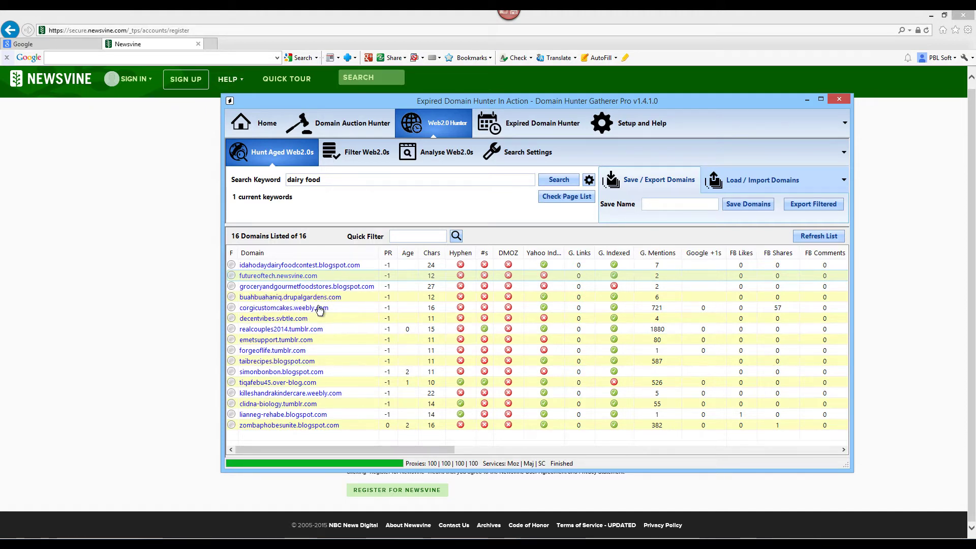
# - Open buahbuahaniq.drupalgardens.com, see its 404 page, and copy buahbuahaniq from the address
pyautogui.click(265, 297)
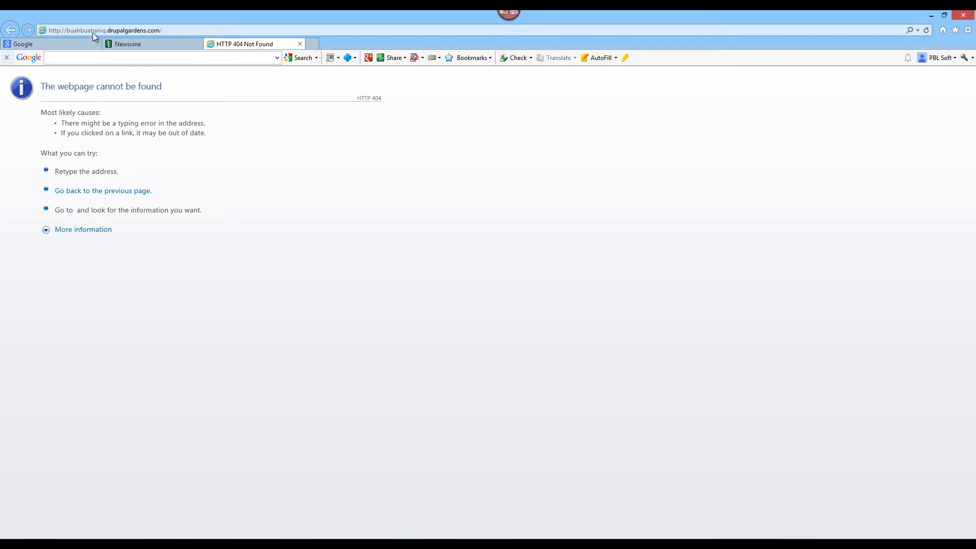
pyautogui.click(92, 32)
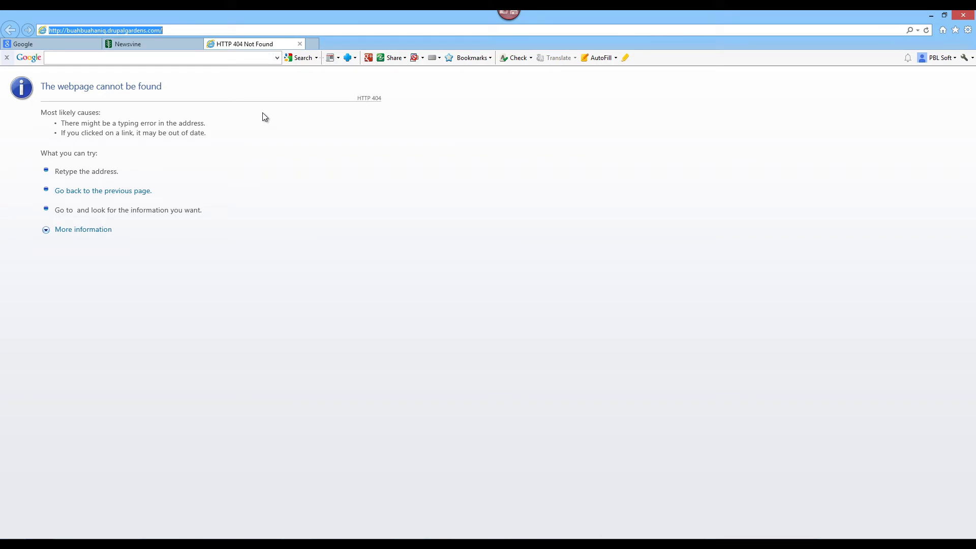
pyautogui.doubleClick(80, 30)
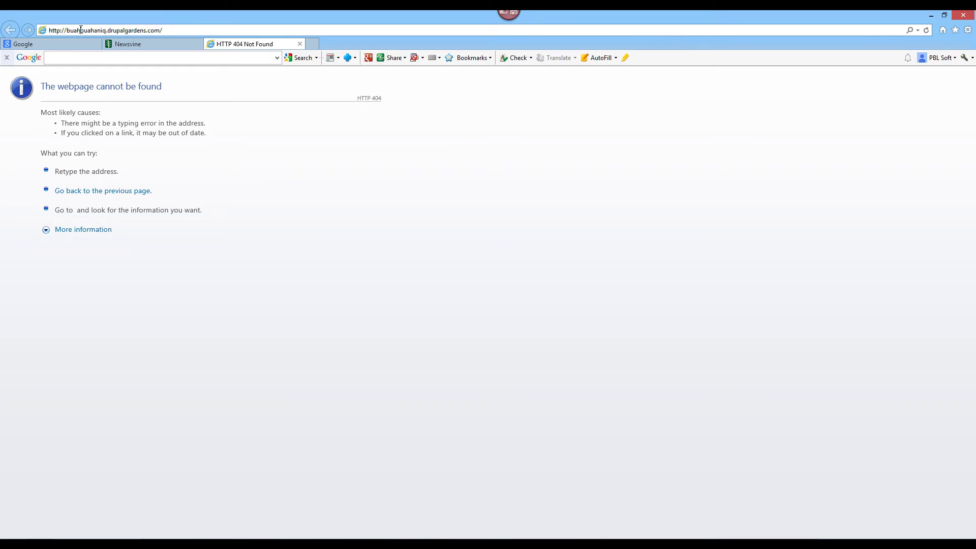
pyautogui.rightClick(80, 31)
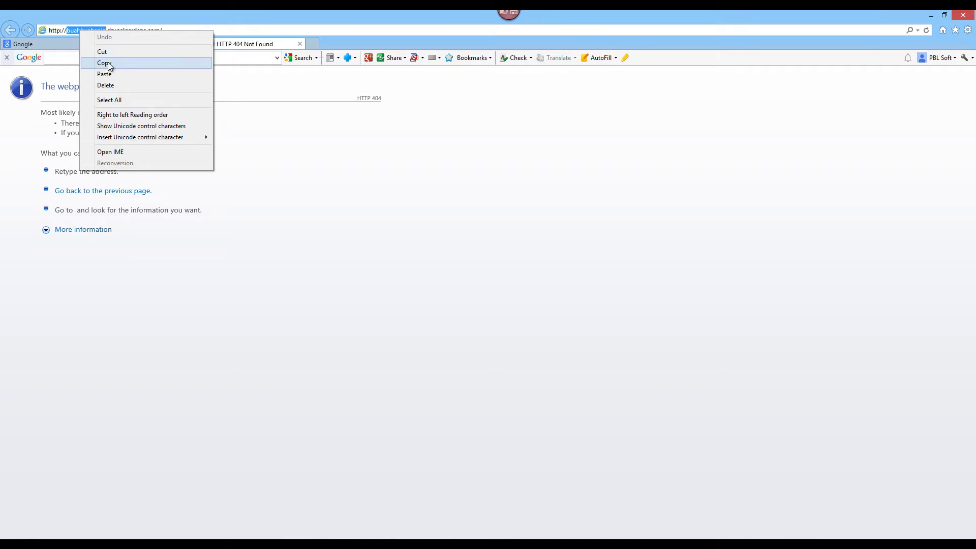
pyautogui.click(109, 62)
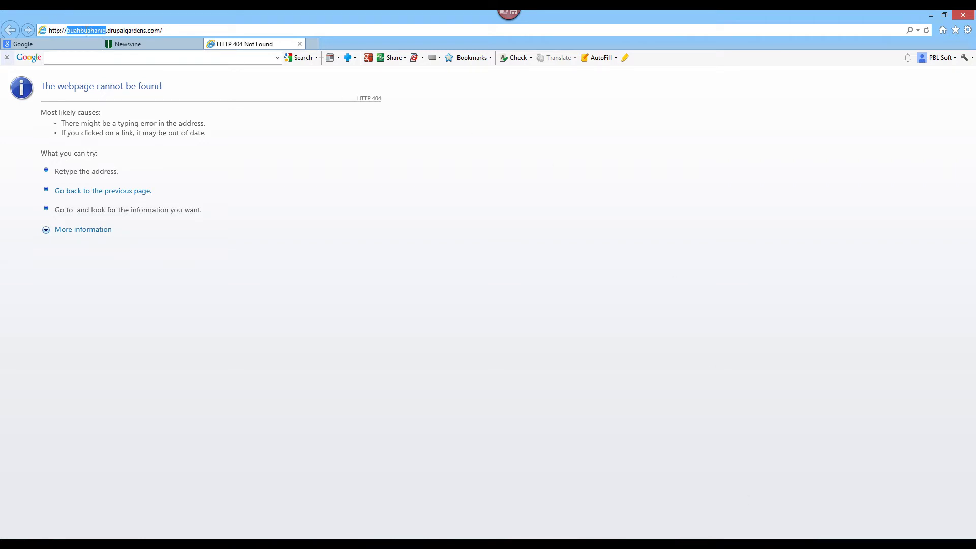
# - Reselect and copy buahbuahaniq from the address bar again, then return to Domain Hunter Gatherer
pyautogui.click(106, 30)
pyautogui.moveTo(99, 30); pyautogui.dragTo(68, 31)
pyautogui.rightClick(79, 32)
pyautogui.click(116, 63)
pyautogui.click(745, 532)
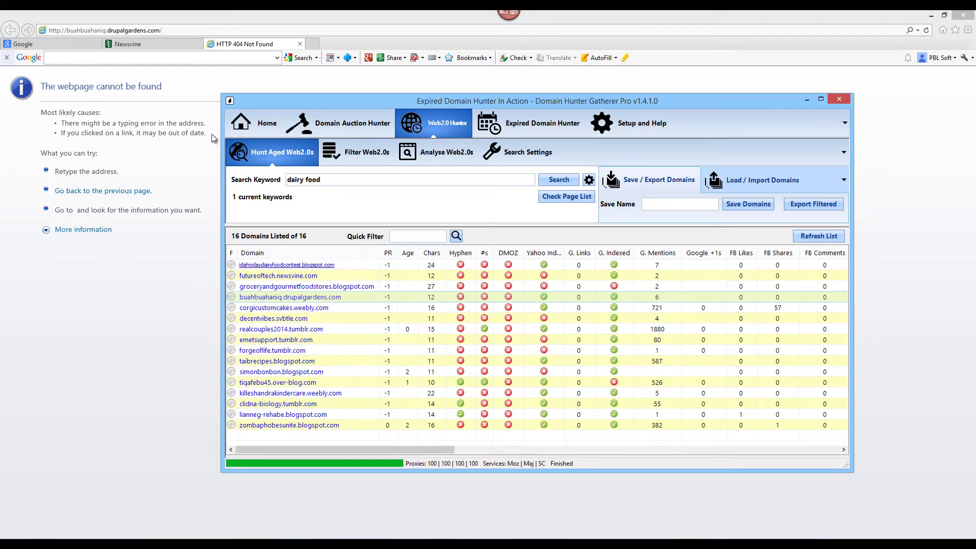
# - Remove the buahbuahaniq subdomain from the address to load the drupalgardens.com home page
pyautogui.click(107, 31)
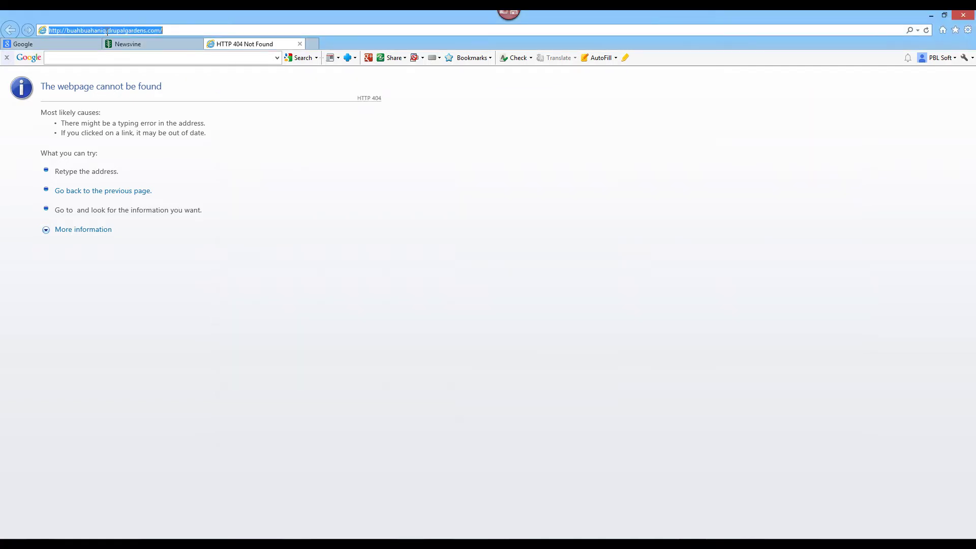
pyautogui.moveTo(106, 30); pyautogui.dragTo(68, 32)
pyautogui.press('Delete')
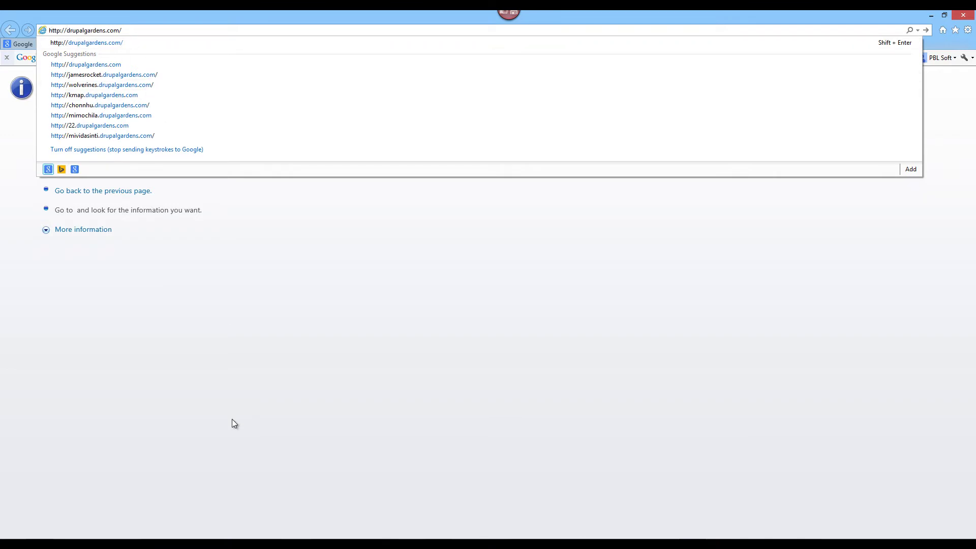
pyautogui.press('Return')
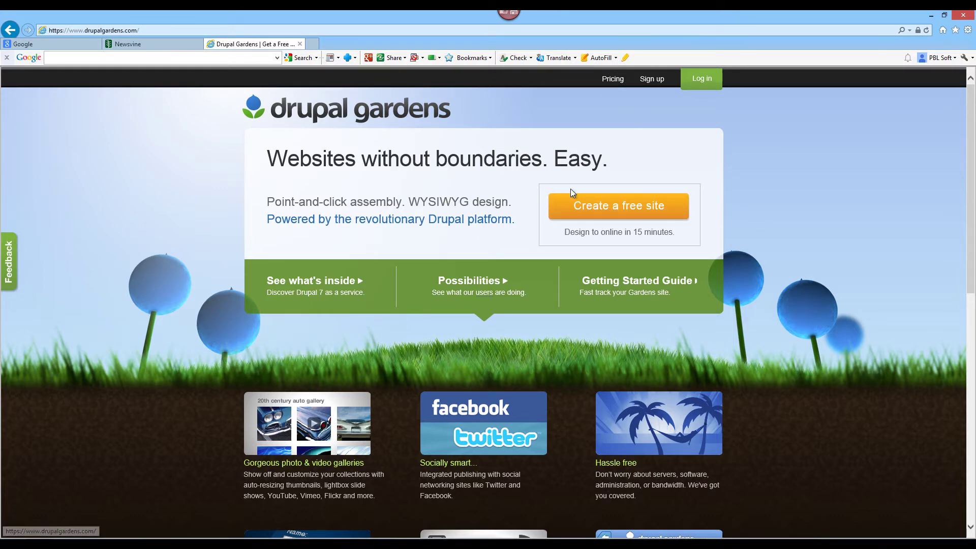
# - Start a free Drupal Gardens site with buahbuahaniq pasted as the Site URL, accepted as available
pyautogui.click(589, 205)
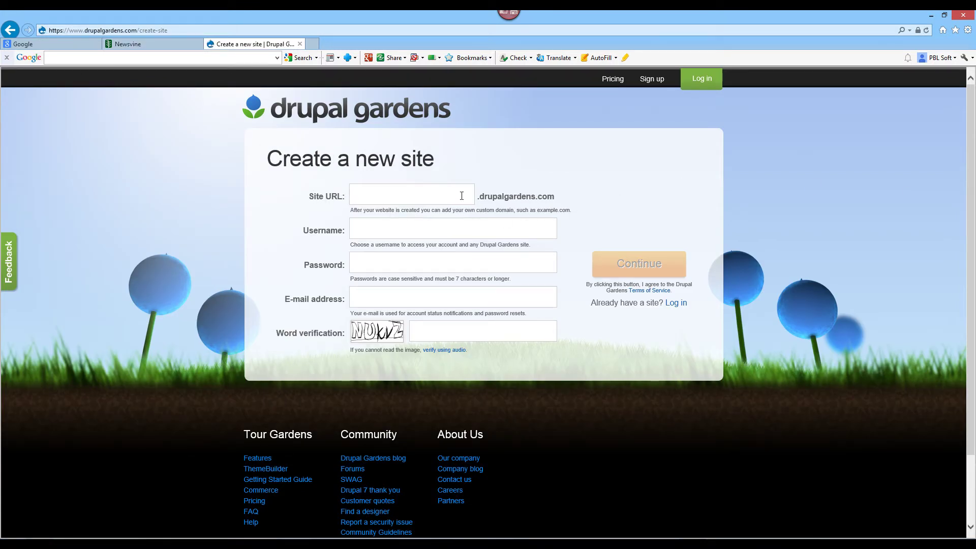
pyautogui.rightClick(364, 199)
pyautogui.click(397, 243)
pyautogui.click(485, 187)
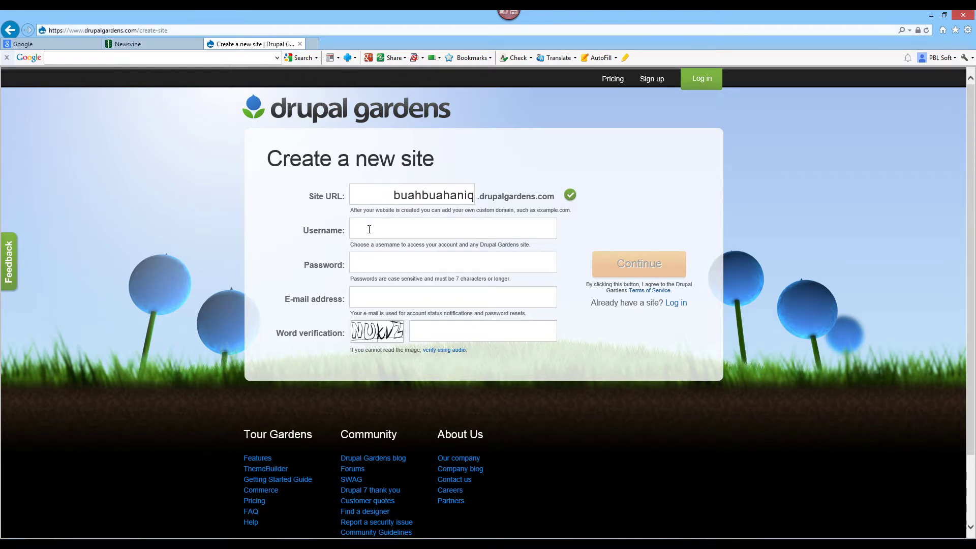
pyautogui.click(442, 256)
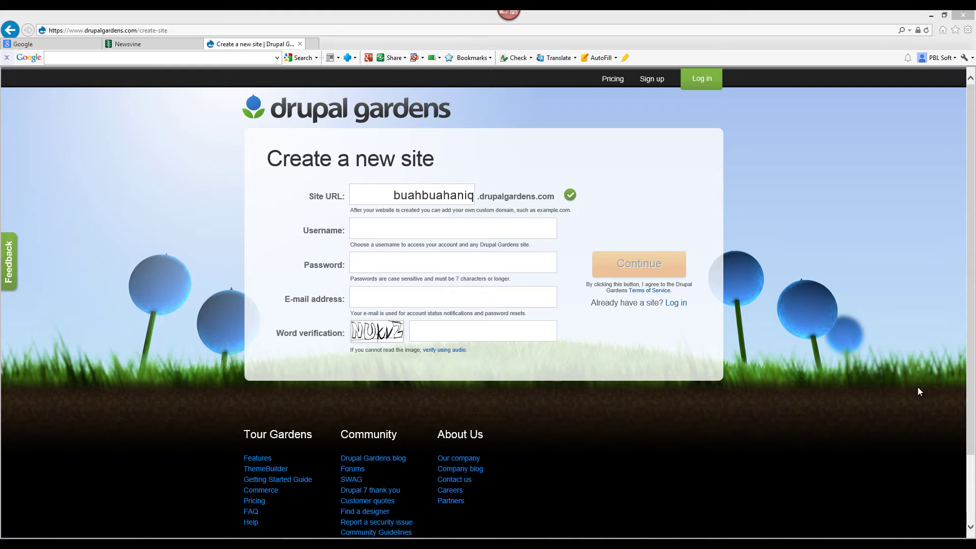
# - Copy the emetsupport.tumblr.com row using Copy Selected Domains in the Web2.0 results
pyautogui.click(762, 534)
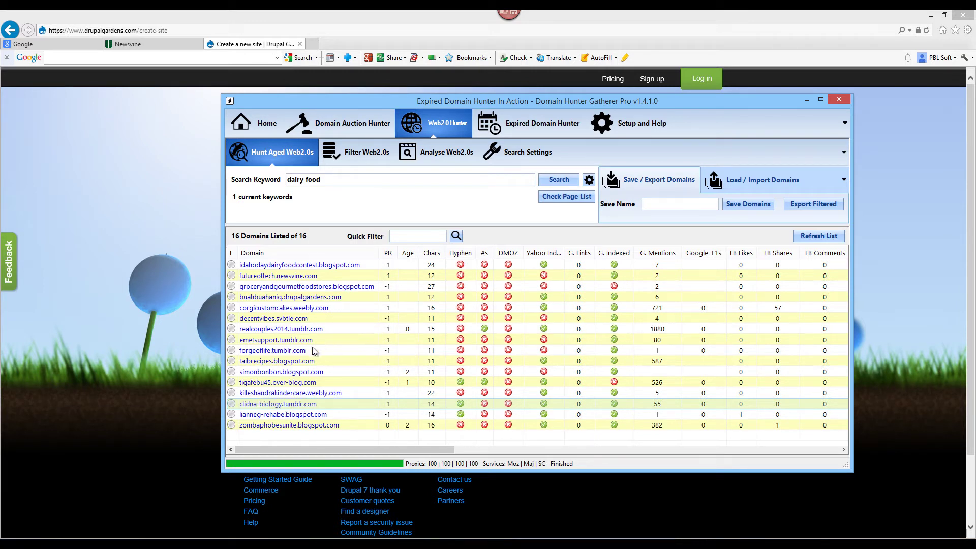
pyautogui.rightClick(367, 341)
pyautogui.moveTo(427, 425)
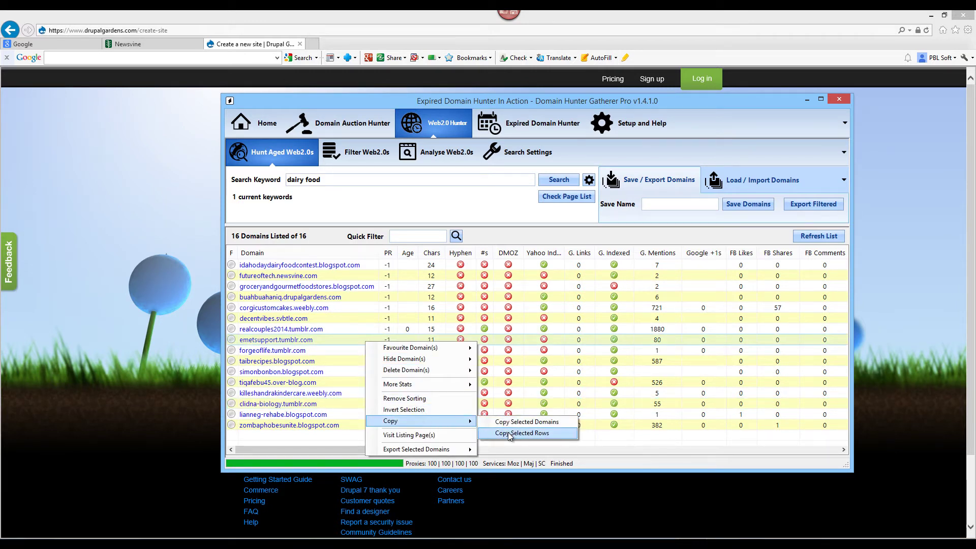
pyautogui.click(515, 423)
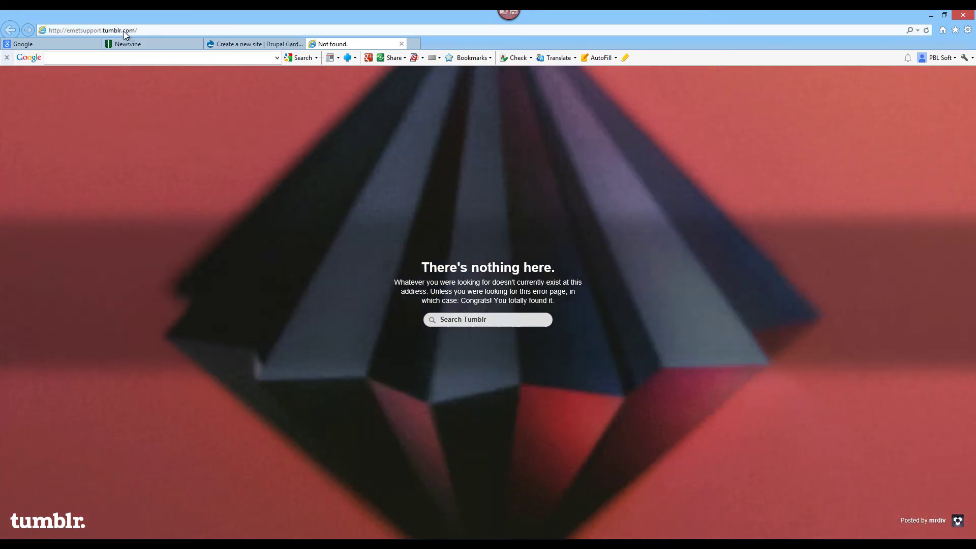
# - Copy emetsupport from the Tumblr address and trim the address down to tumblr.com
pyautogui.click(124, 32)
pyautogui.doubleClick(84, 30)
pyautogui.rightClick(87, 31)
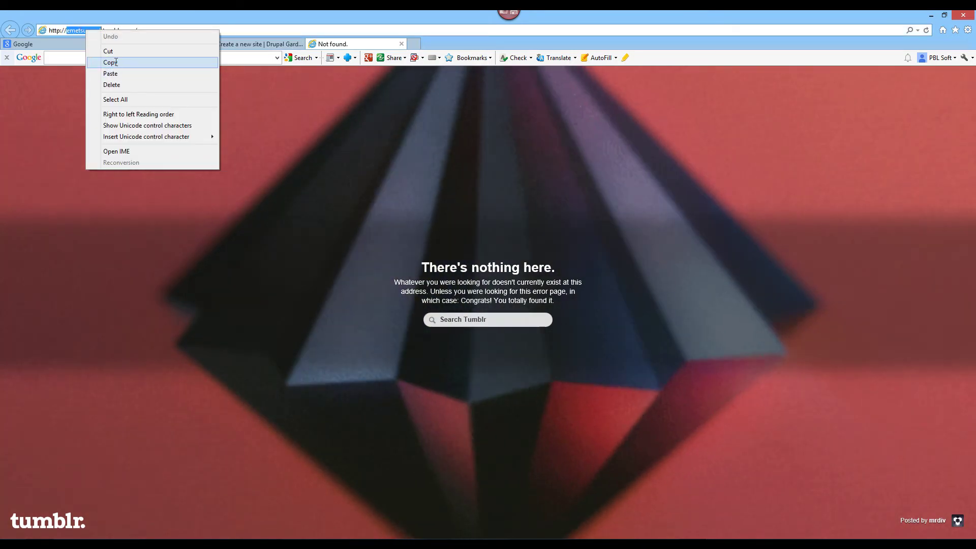
pyautogui.click(108, 62)
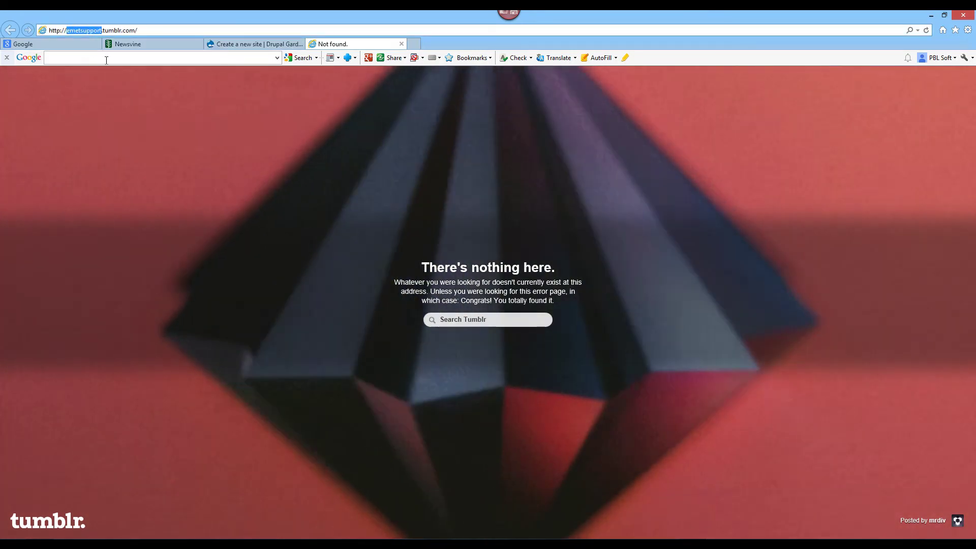
pyautogui.press('BackSpace')
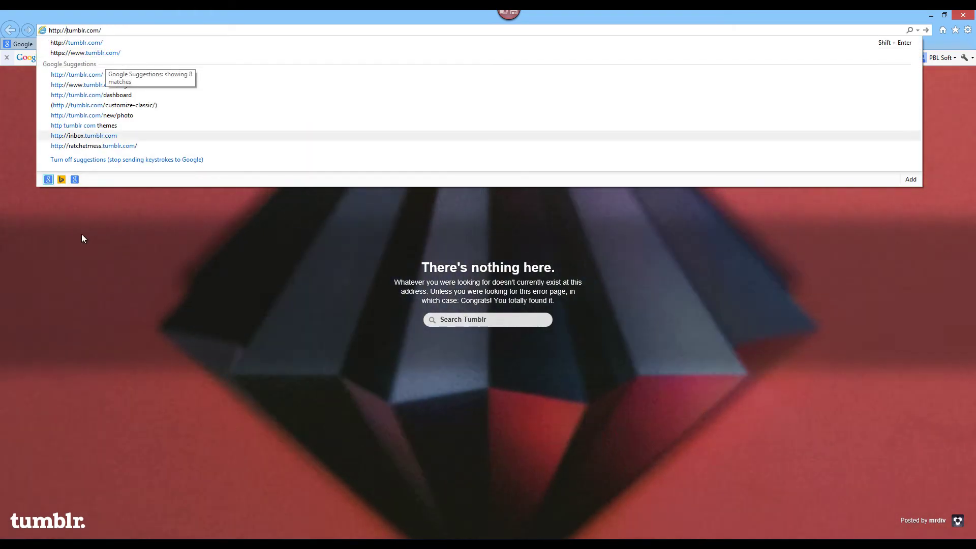
pyautogui.click(96, 279)
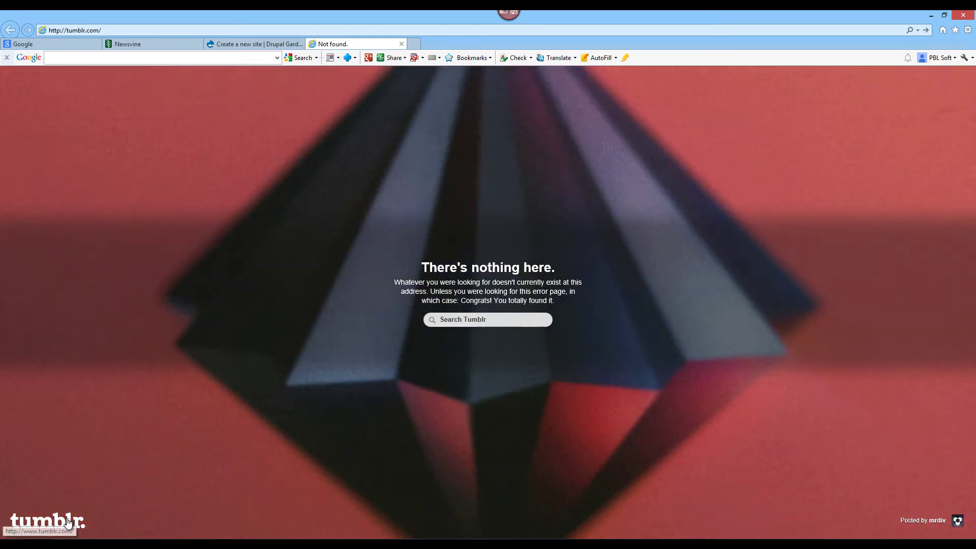
# - Load tumblr.com and choose + New beside Blogs in the account menu
pyautogui.click(65, 520)
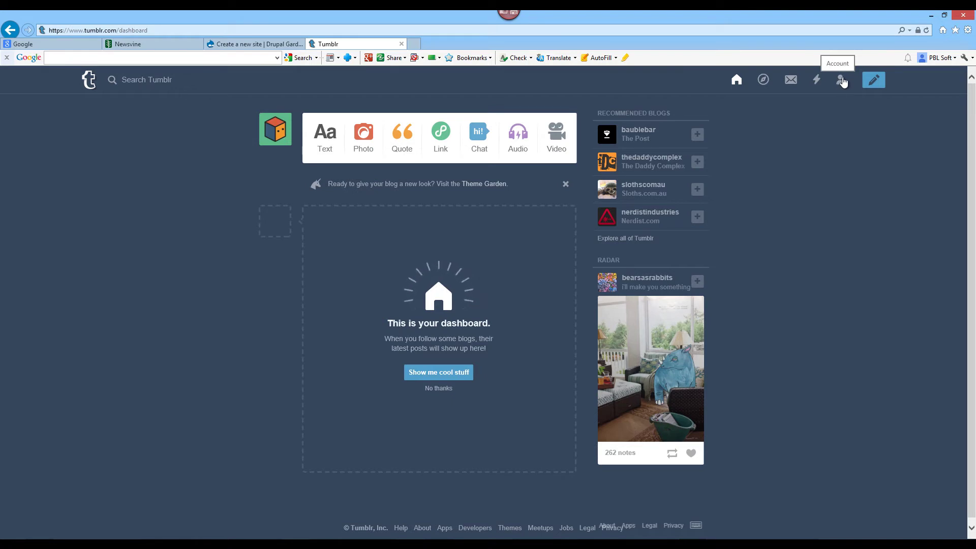
pyautogui.click(842, 81)
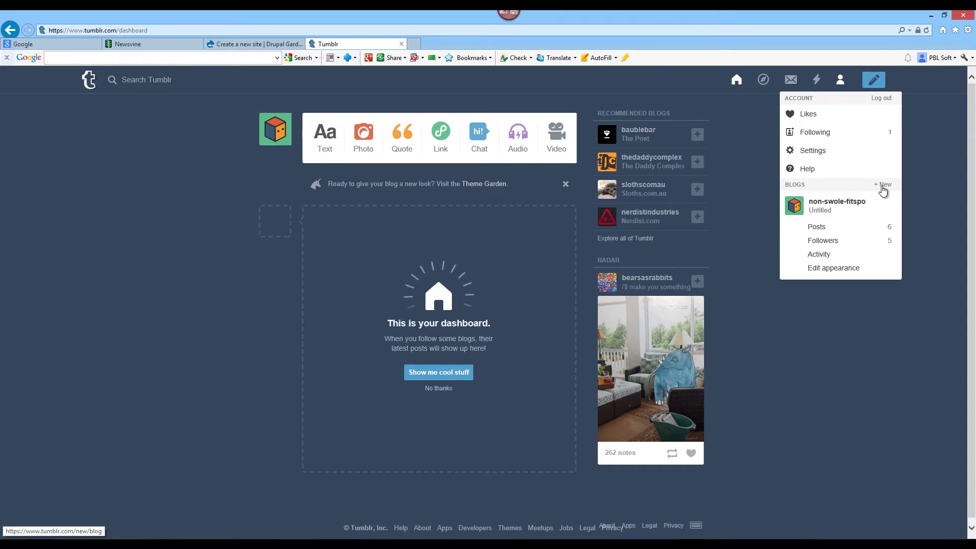
pyautogui.click(883, 188)
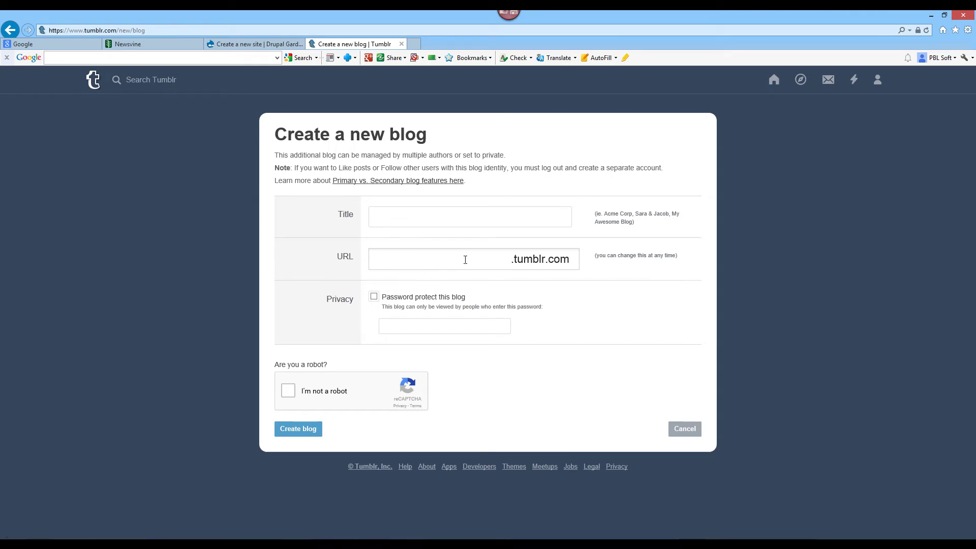
# - Paste emetsupport into the new blog's URL field, forming emetsupport.tumblr.com
pyautogui.rightClick(441, 258)
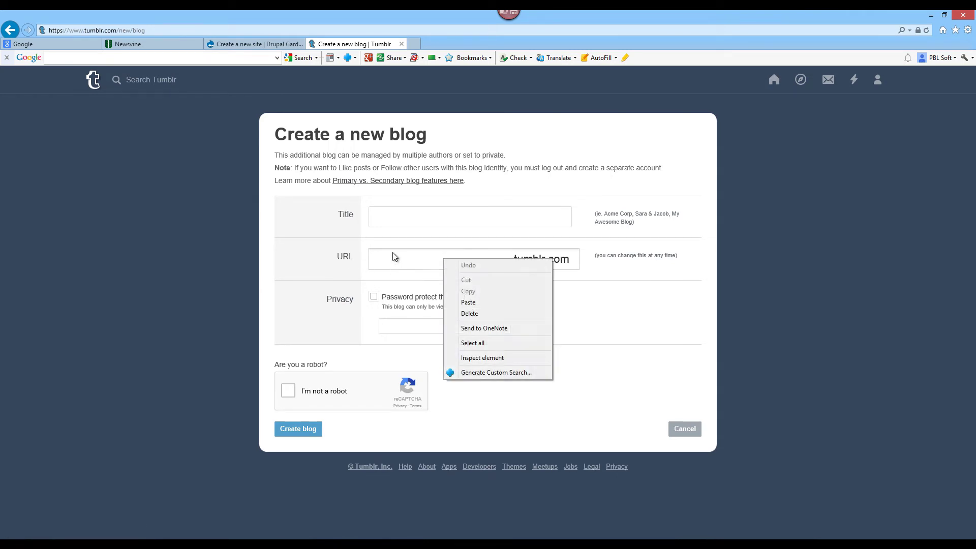
pyautogui.click(468, 302)
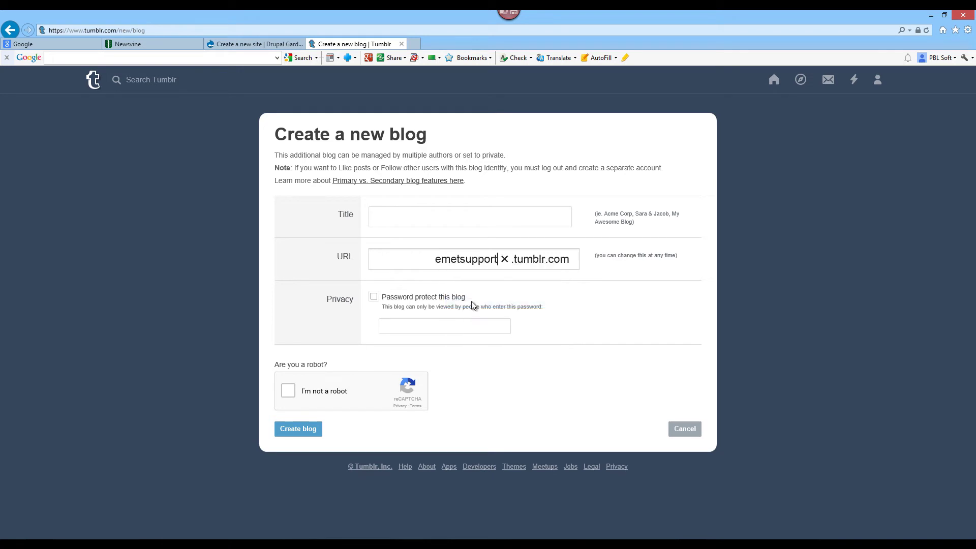
pyautogui.click(578, 306)
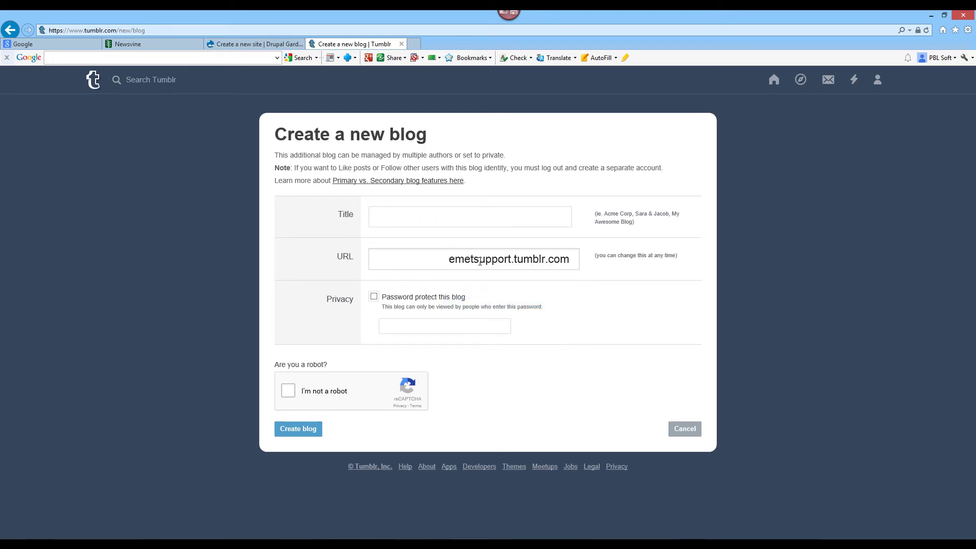
pyautogui.click(440, 260)
pyautogui.moveTo(451, 259); pyautogui.dragTo(497, 260)
pyautogui.click(435, 259)
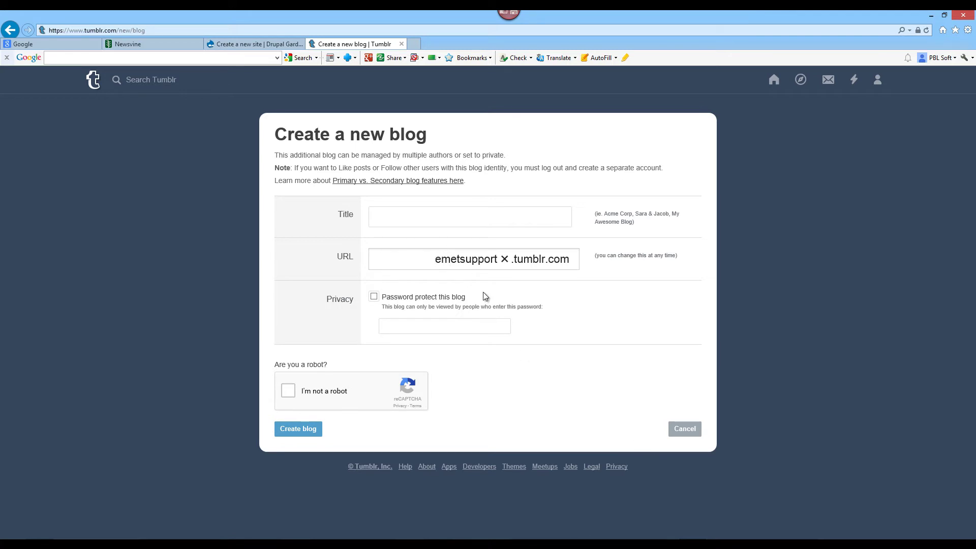
# - Copy clidna-biology.tumblr.com from the results and enter clidna-biology as the Tumblr blog name
pyautogui.hotkey('alt', 'Tab')
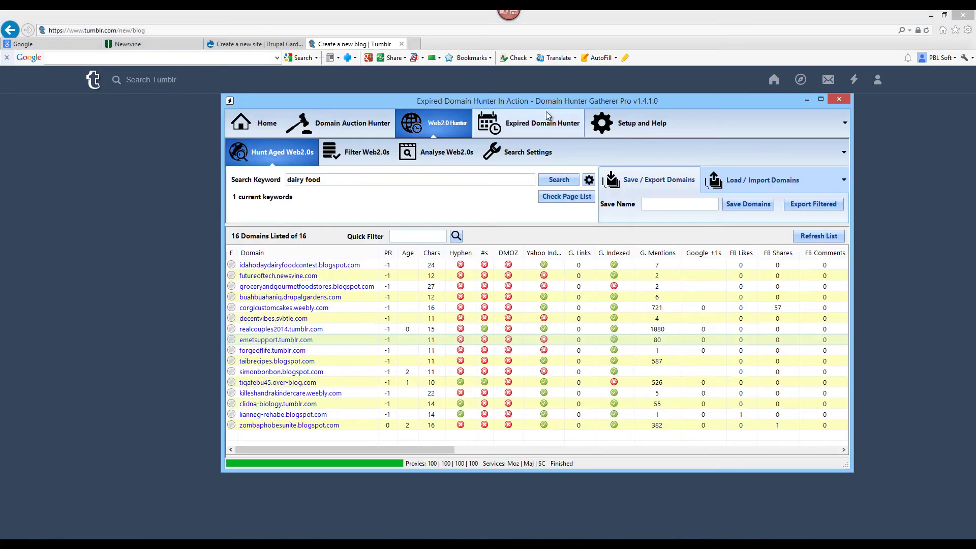
pyautogui.rightClick(382, 404)
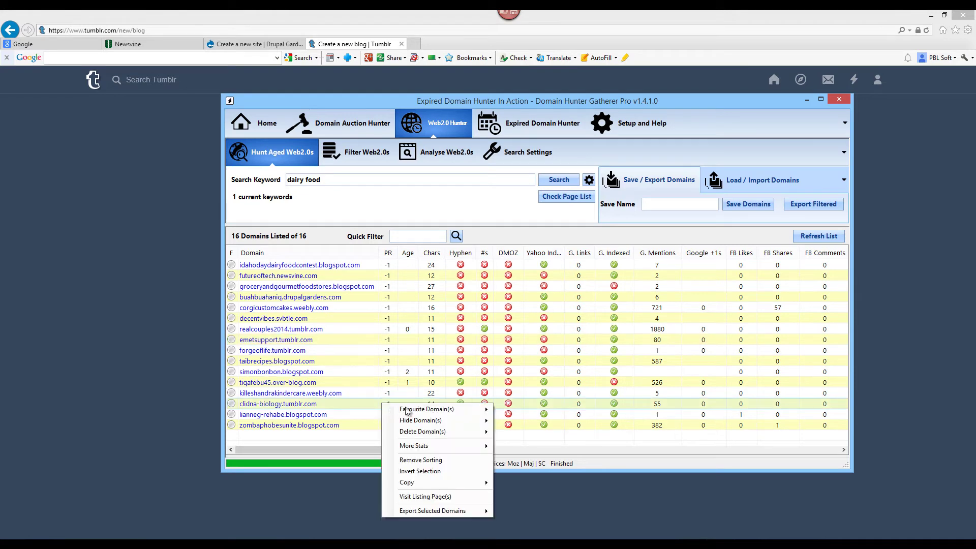
pyautogui.moveTo(436, 482)
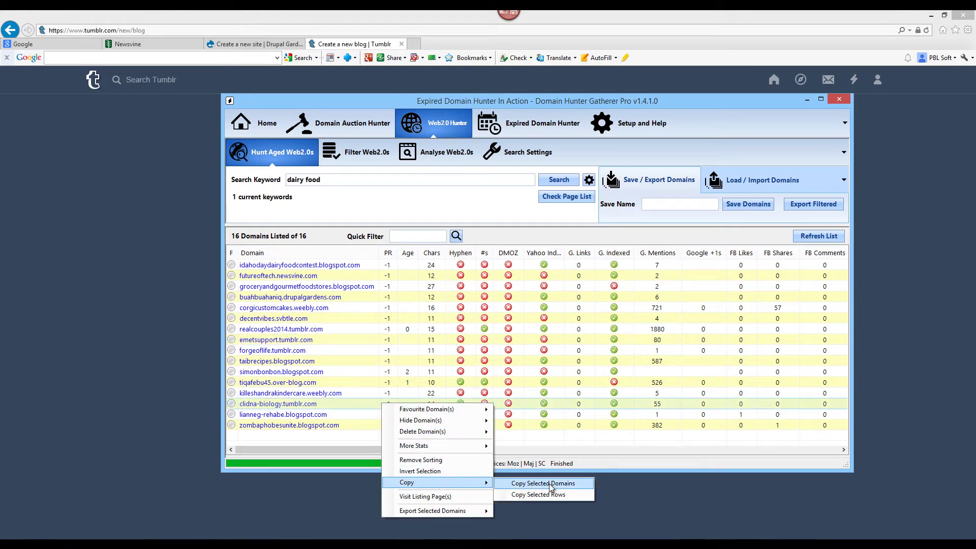
pyautogui.click(531, 482)
pyautogui.hotkey('alt', 'Tab')
pyautogui.click(499, 261)
pyautogui.doubleClick(489, 260)
pyautogui.rightClick(486, 261)
pyautogui.click(510, 305)
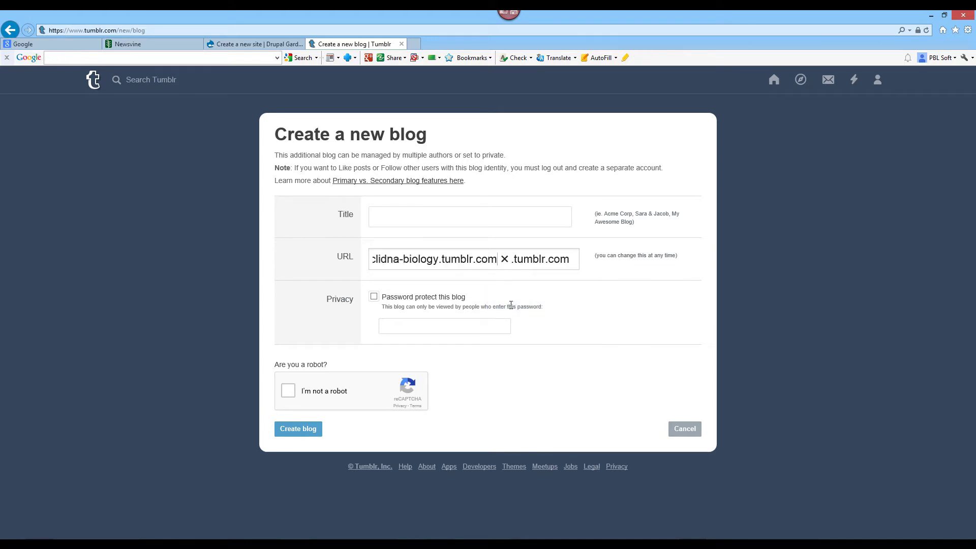
pyautogui.press('BackSpace')
pyautogui.press('BackSpace')
pyautogui.press('BackSpace')
pyautogui.press('BackSpace')
pyautogui.press('BackSpace')
pyautogui.press('BackSpace')
pyautogui.press('BackSpace')
pyautogui.press('BackSpace')
pyautogui.press('BackSpace')
pyautogui.press('BackSpace')
pyautogui.press('BackSpace')
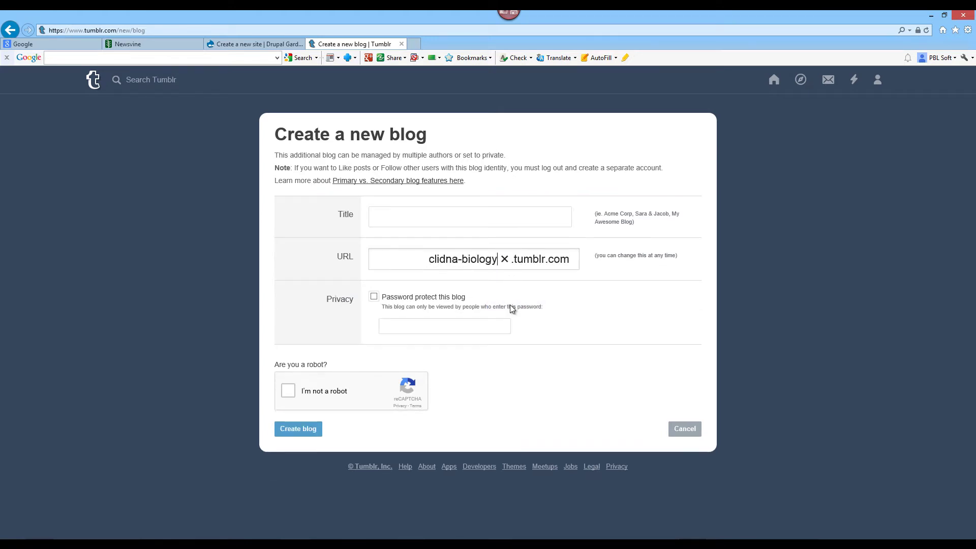
pyautogui.click(642, 316)
# - Copy forgeoflife.tumblr.com from the results and replace the Tumblr blog name with forgeoflife
pyautogui.hotkey('alt', 'Tab')
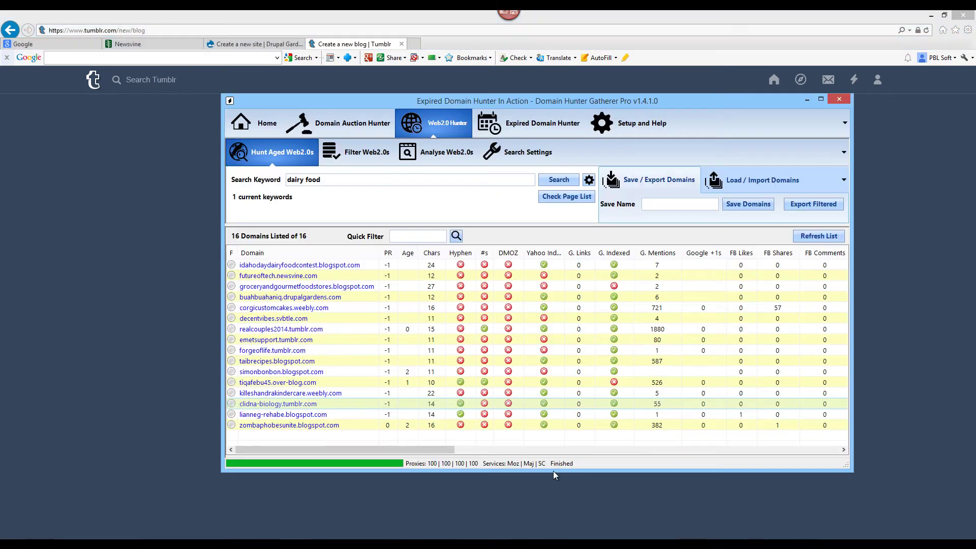
pyautogui.rightClick(360, 350)
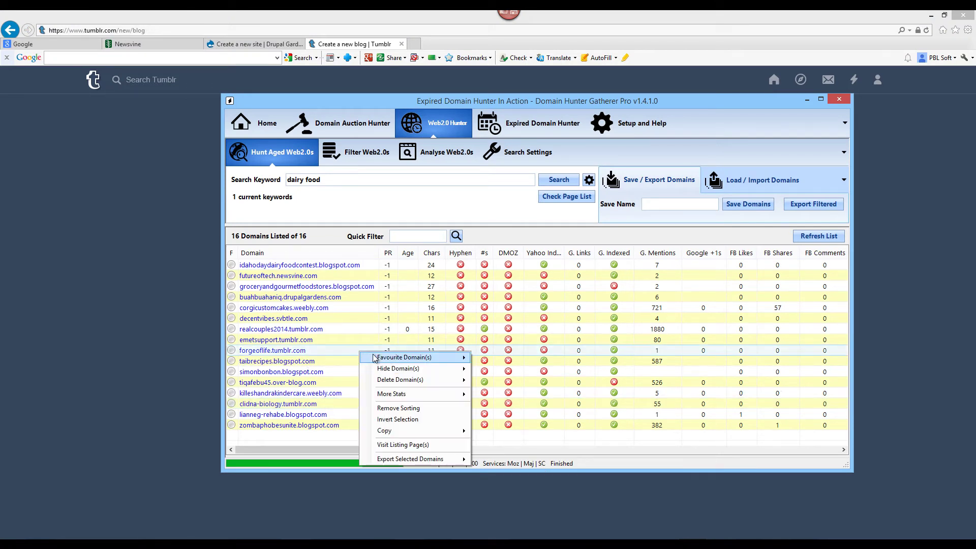
pyautogui.moveTo(417, 432)
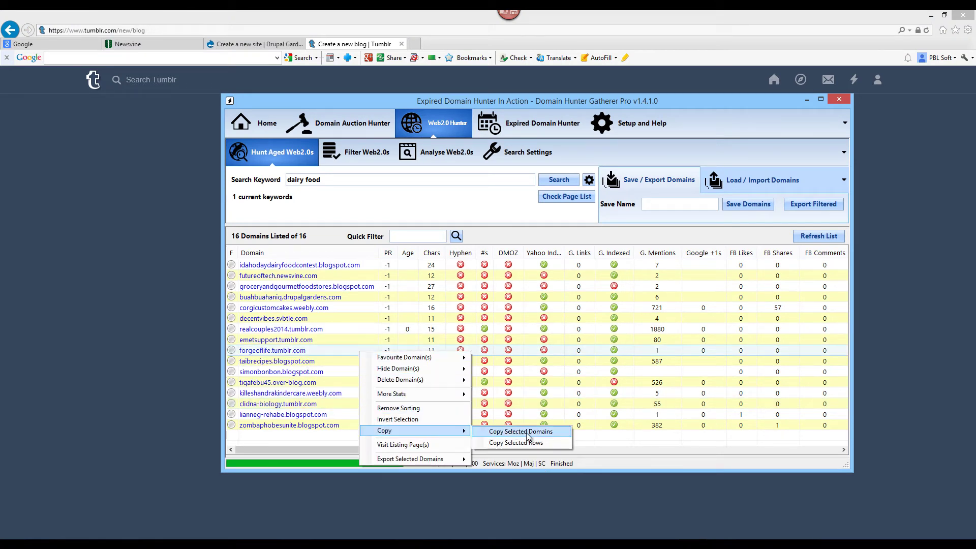
pyautogui.click(524, 431)
pyautogui.hotkey('alt', 'Tab')
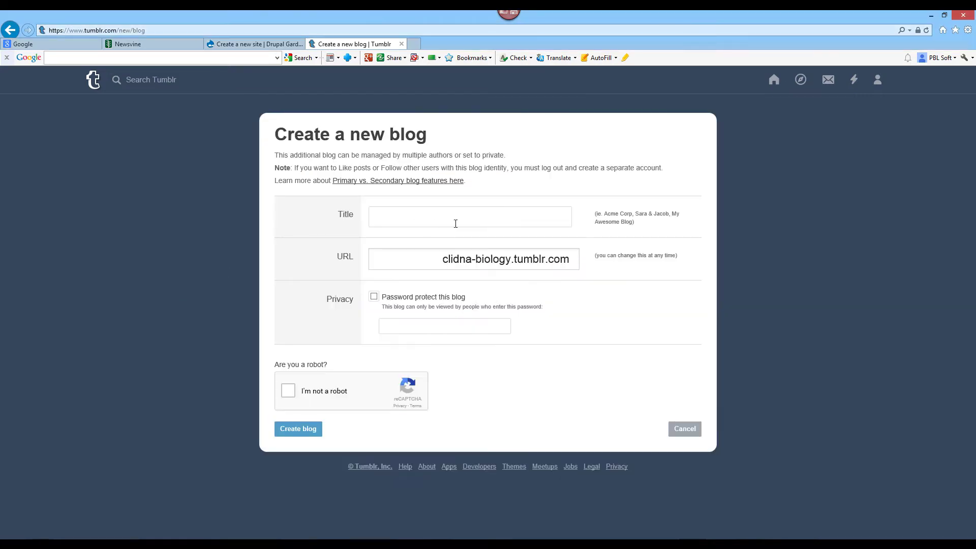
pyautogui.doubleClick(454, 261)
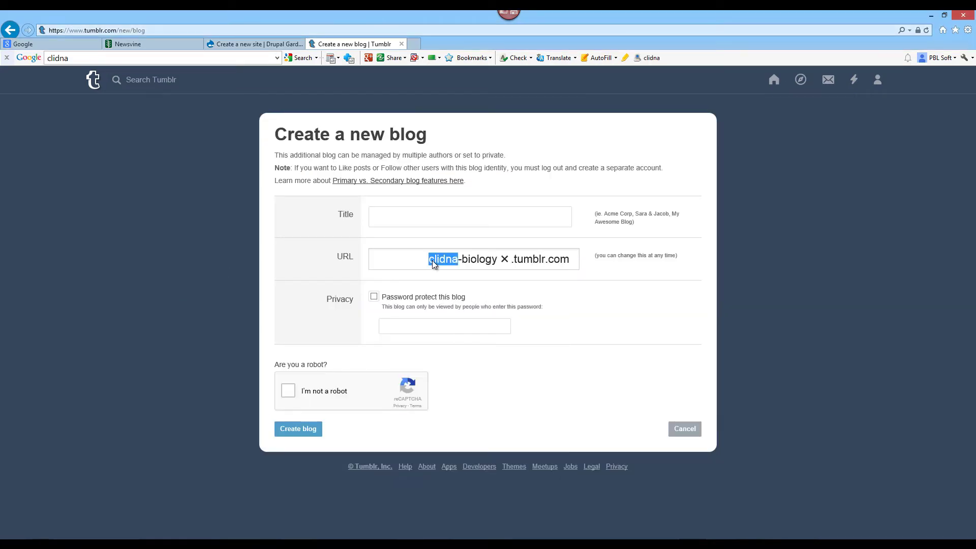
pyautogui.hotkey('ctrl', 'a')
pyautogui.hotkey('ctrl', 'v')
pyautogui.press('BackSpace')
pyautogui.press('BackSpace')
pyautogui.press('BackSpace')
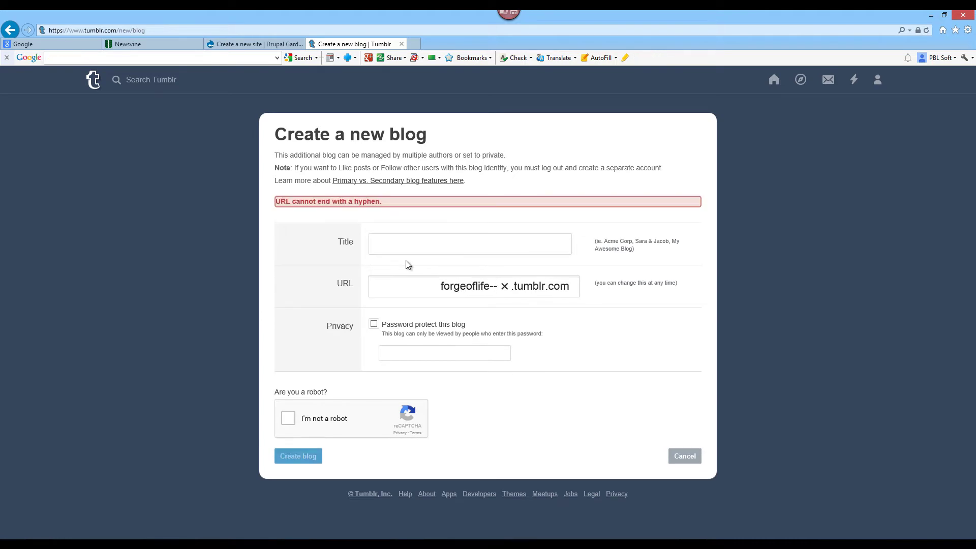
pyautogui.press('BackSpace')
pyautogui.press('BackSpace')
pyautogui.hotkey('ctrl', 'a')
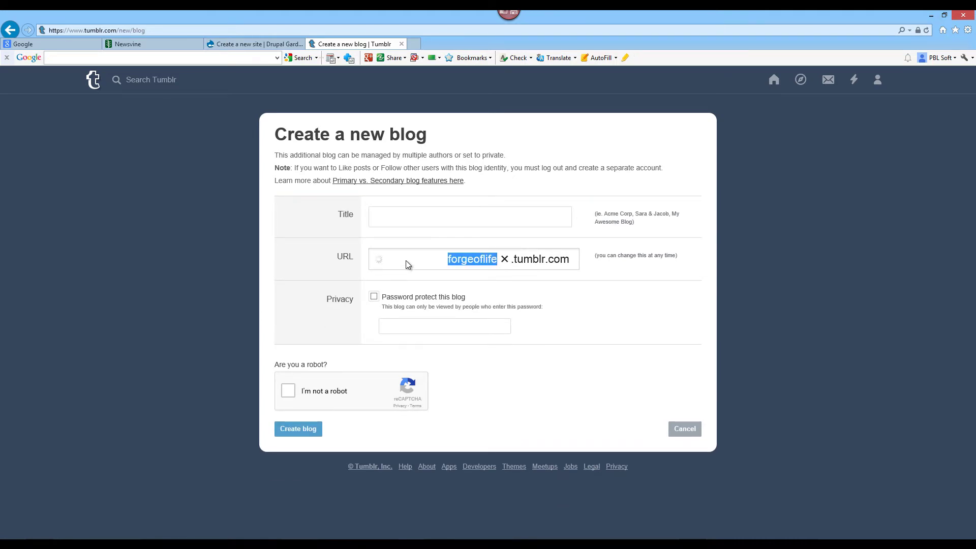
# - Replace the Tumblr blog name with google to test whether it is available
pyautogui.click(227, 30)
pyautogui.hotkey('ctrl', 'v')
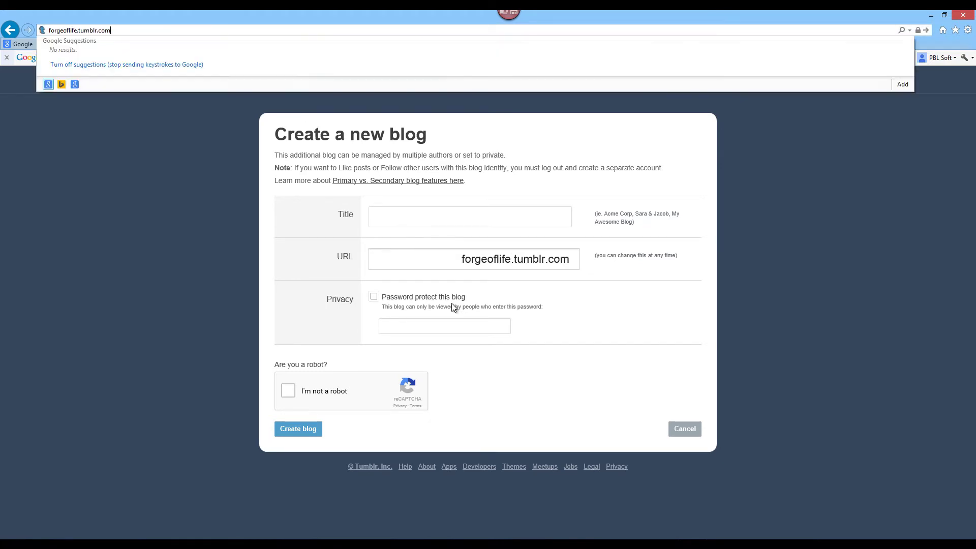
pyautogui.doubleClick(474, 262)
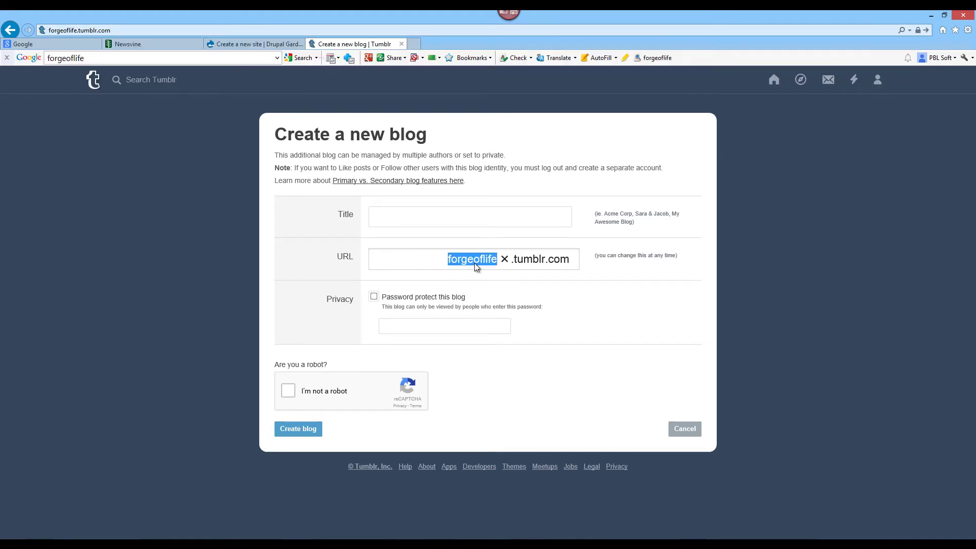
pyautogui.write('google')
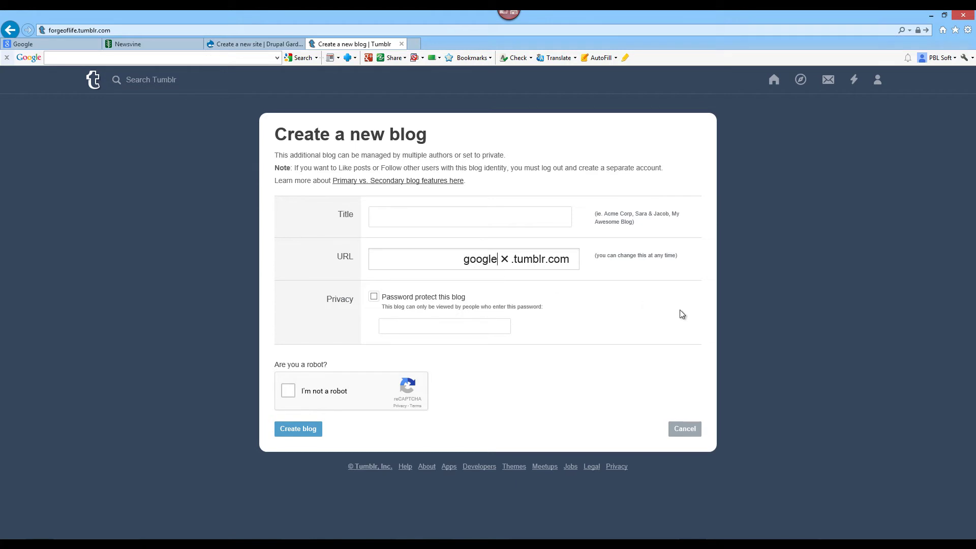
pyautogui.click(680, 310)
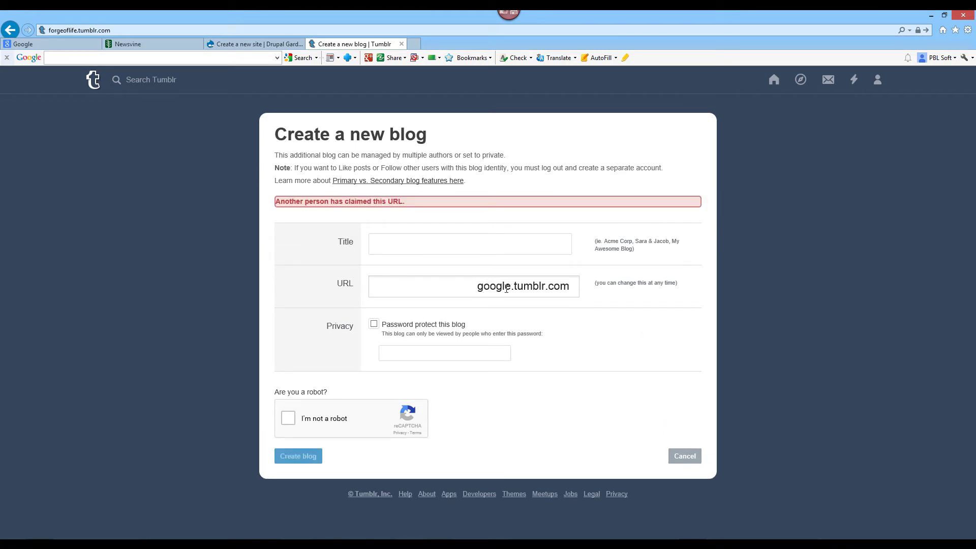
# - Note the 'Another person has claimed this URL' message, then return to the Domain Hunter results
pyautogui.moveTo(416, 206); pyautogui.dragTo(409, 210)
pyautogui.click(282, 202)
pyautogui.click(409, 210)
pyautogui.hotkey('alt', 'Tab')
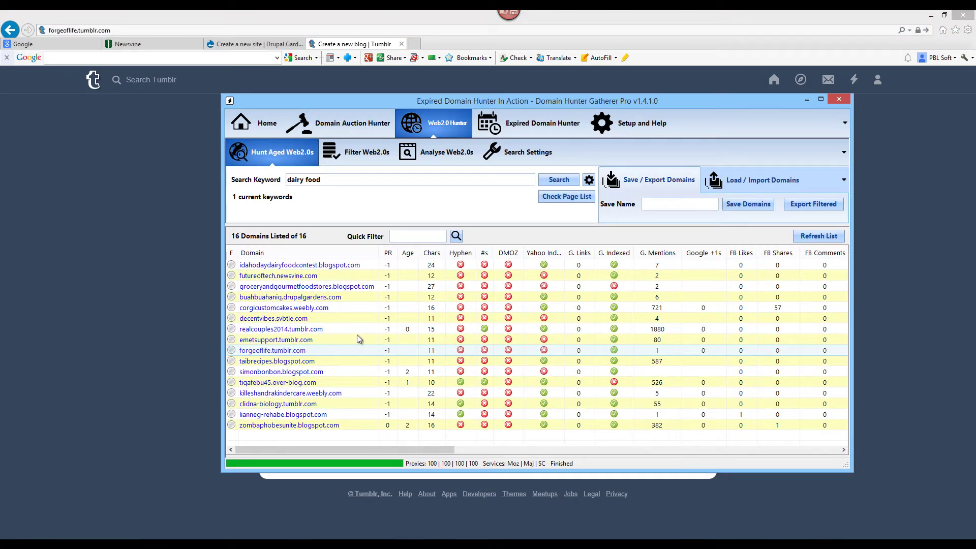
pyautogui.click(208, 318)
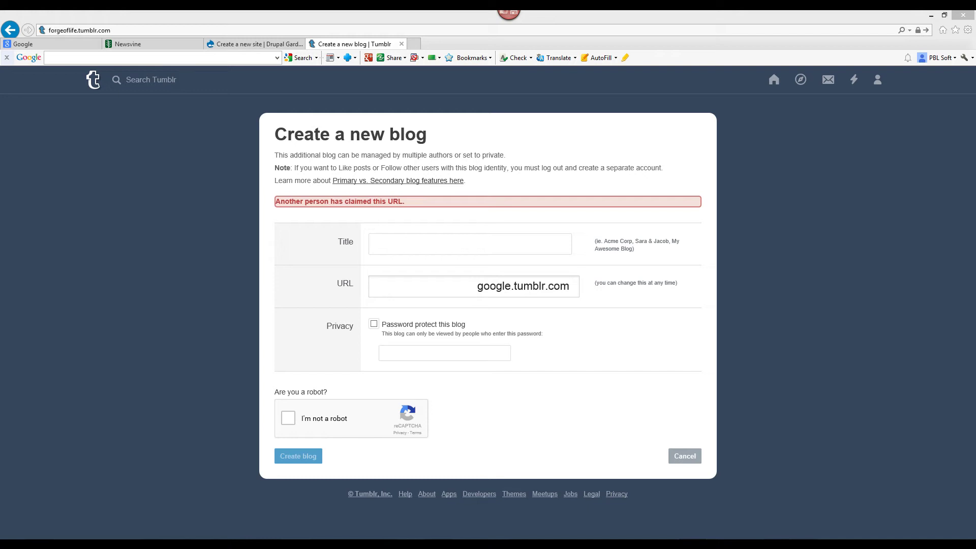
pyautogui.hotkey('alt', 'Tab')
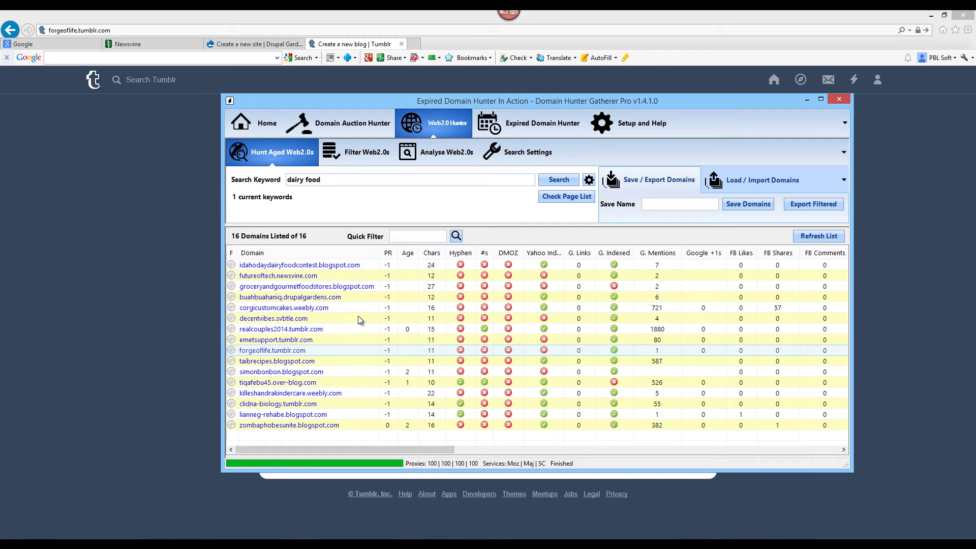
# - Open idahodaydairyfoodcontest.blogspot.com and highlight its 'Blog has been removed' notice and explanation
pyautogui.click(273, 266)
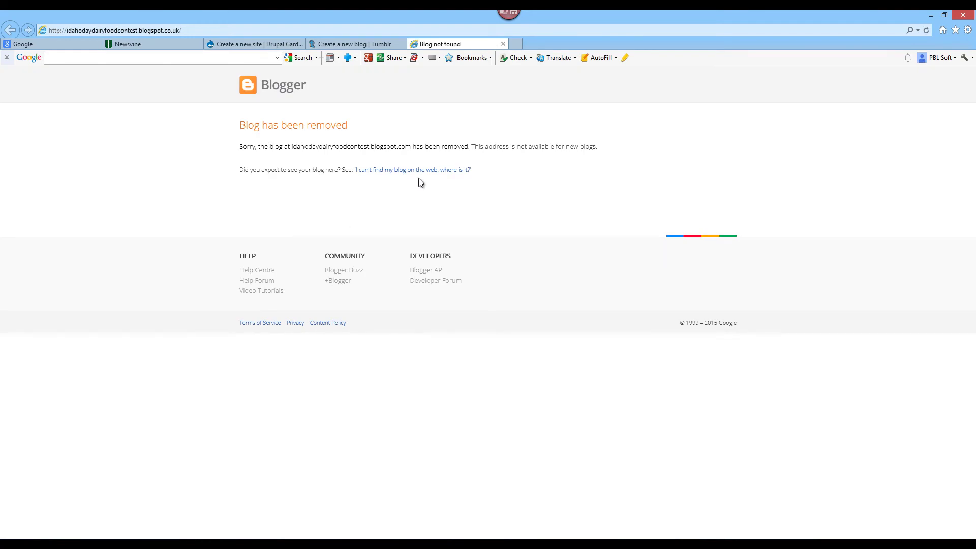
pyautogui.click(93, 31)
pyautogui.click(214, 119)
pyautogui.tripleClick(337, 127)
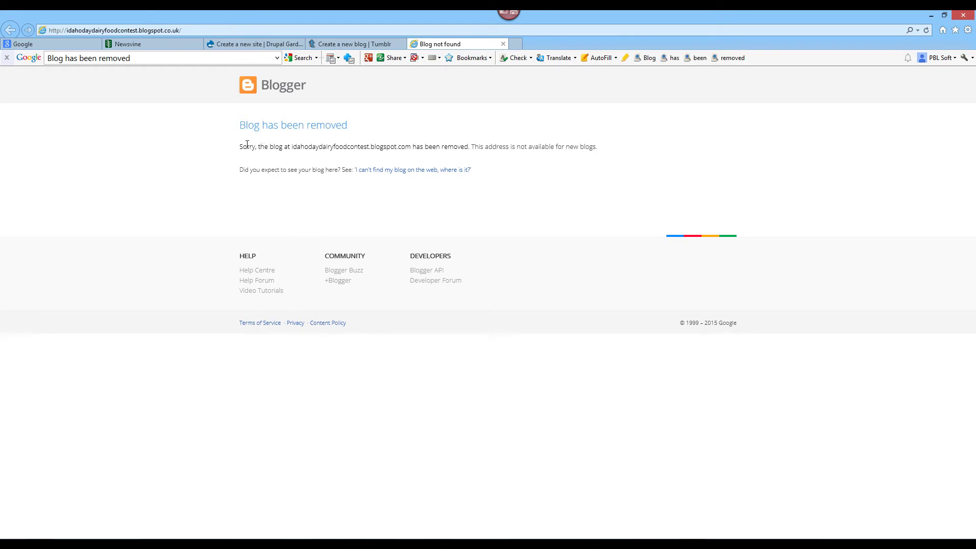
pyautogui.moveTo(240, 147); pyautogui.dragTo(605, 149)
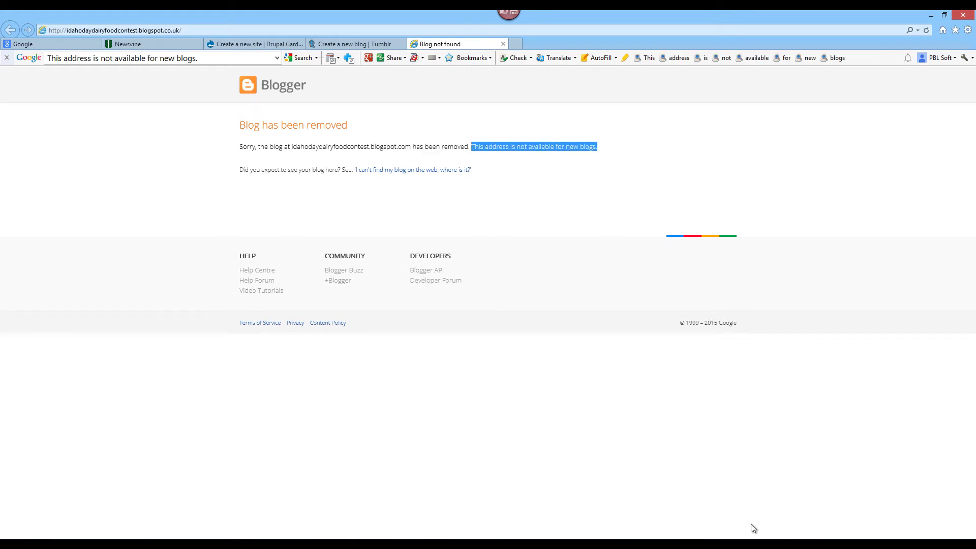
pyautogui.hotkey('alt', 'Tab')
pyautogui.hotkey('alt', 'Tab')
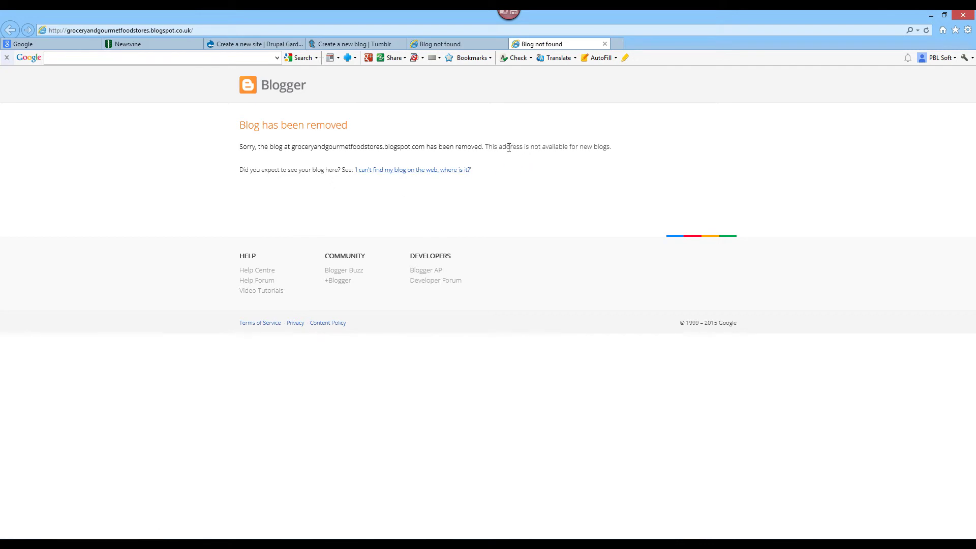
# - Highlight the groceryandgourmetfoodstores.blogspot.com removal notice stating the address is unavailable, then return to Domain Hunter Gatherer
pyautogui.moveTo(484, 147); pyautogui.dragTo(654, 233)
pyautogui.hotkey('alt', 'Tab')
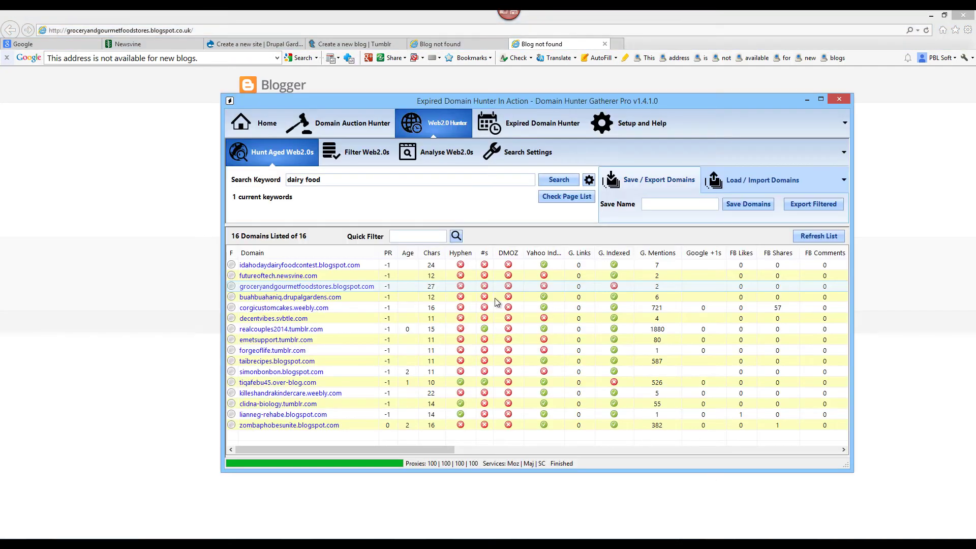
pyautogui.click(157, 325)
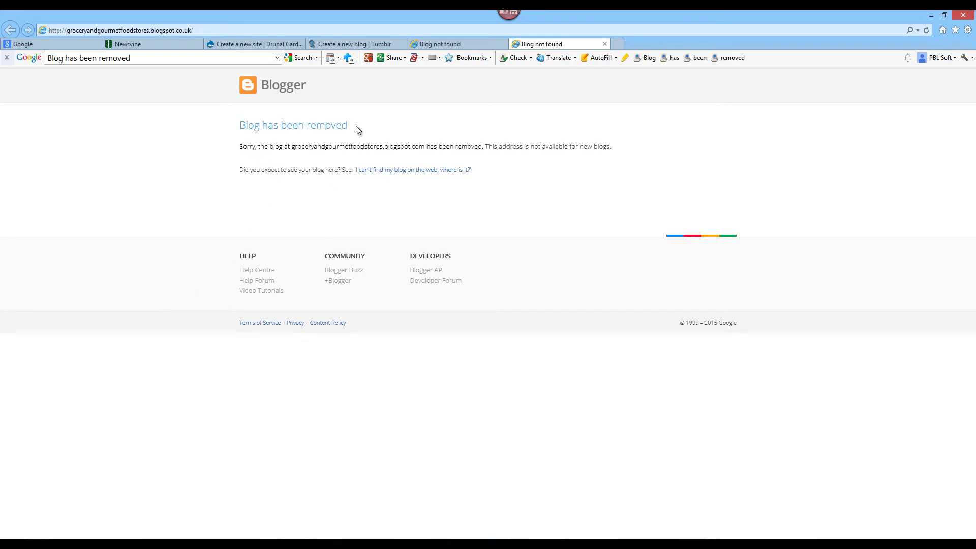
pyautogui.moveTo(357, 127); pyautogui.dragTo(242, 126)
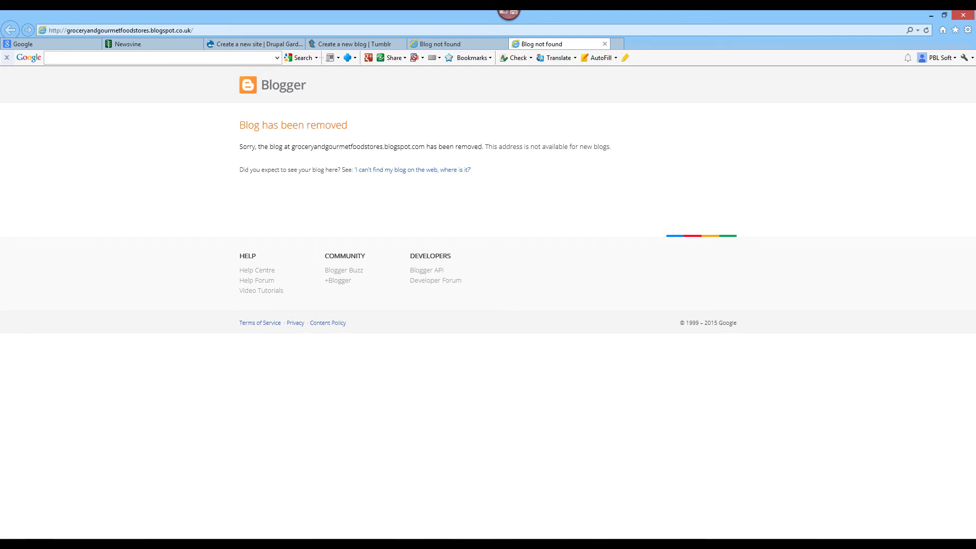
pyautogui.hotkey('alt', 'Tab')
# - In the Web2.0 search settings, untick and re-tick Tumblr and Blogspot, keeping all 19 sites selected
pyautogui.click(509, 158)
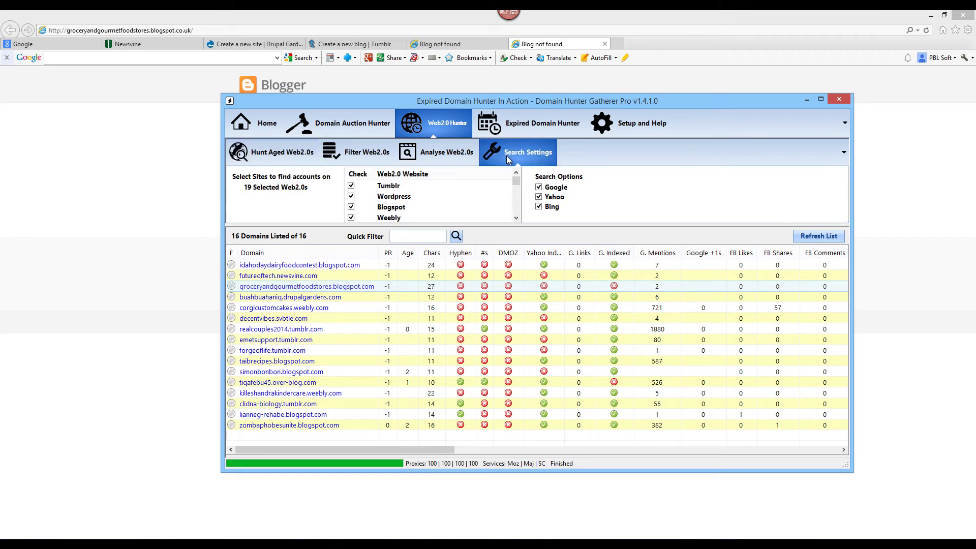
pyautogui.moveTo(517, 185); pyautogui.dragTo(521, 178)
pyautogui.click(351, 185)
pyautogui.click(352, 208)
pyautogui.scroll(-3, 377, 209)
pyautogui.scroll(3, 377, 210)
pyautogui.click(351, 207)
pyautogui.click(351, 186)
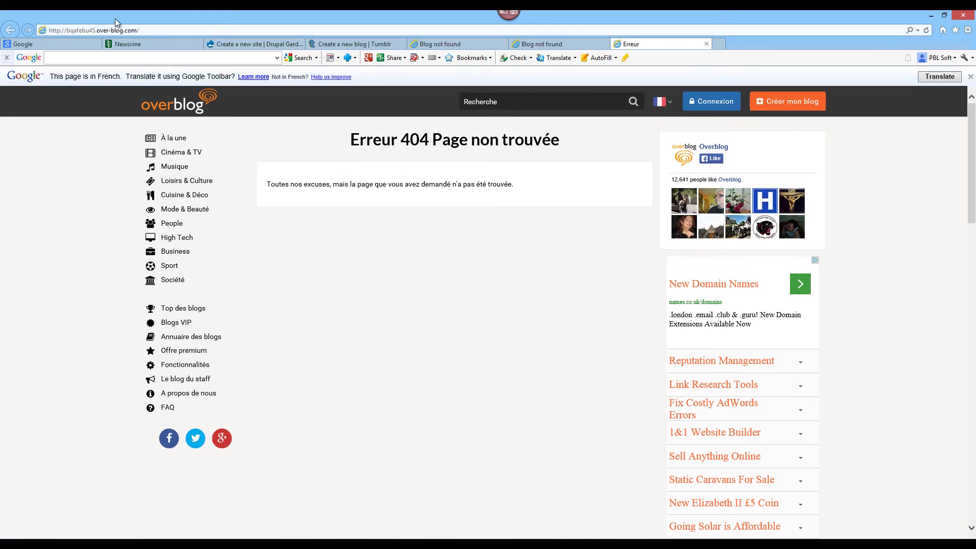
# - Copy tiqafebu45 from the 404 page's address and open Overblog's 'Créer mon blog' form
pyautogui.doubleClick(74, 30)
pyautogui.rightClick(78, 30)
pyautogui.click(104, 60)
pyautogui.moveTo(352, 145); pyautogui.dragTo(487, 143)
pyautogui.click(407, 140)
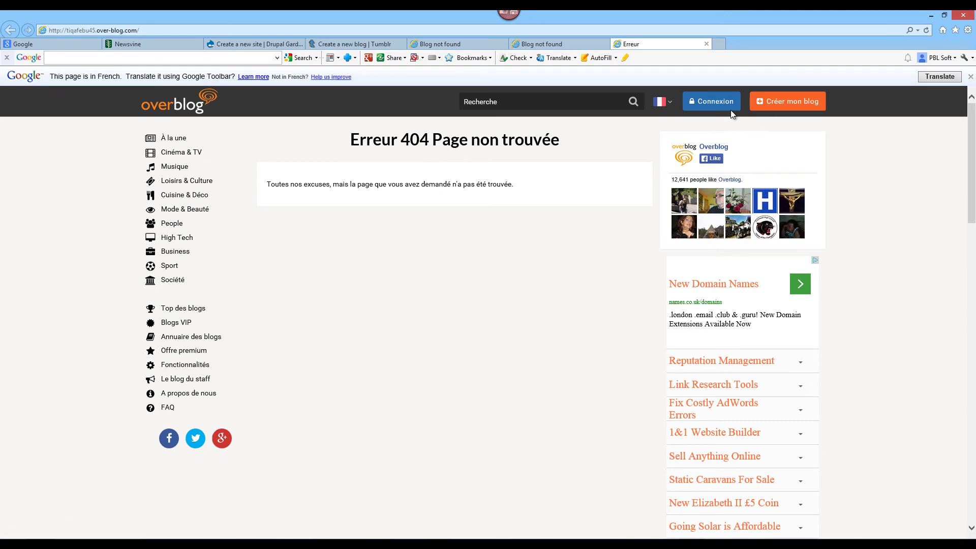
pyautogui.click(784, 101)
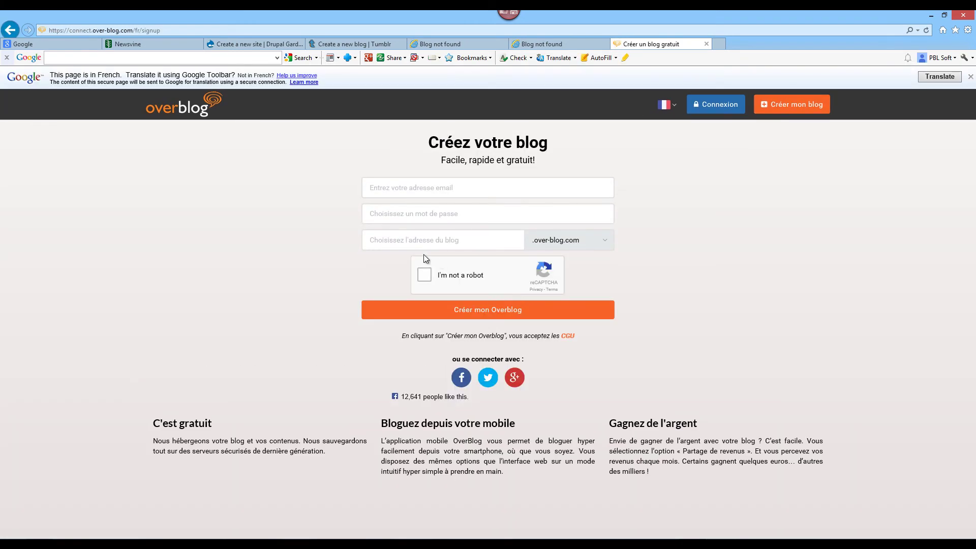
# - Paste tiqafebu45 into the 'Adresse du blog' field
pyautogui.click(377, 242)
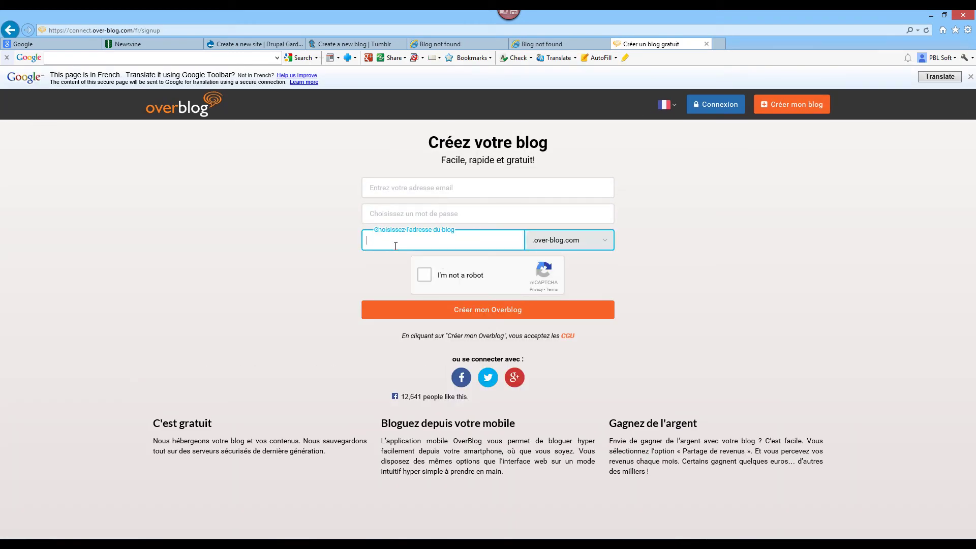
pyautogui.rightClick(396, 246)
pyautogui.click(421, 283)
pyautogui.click(702, 267)
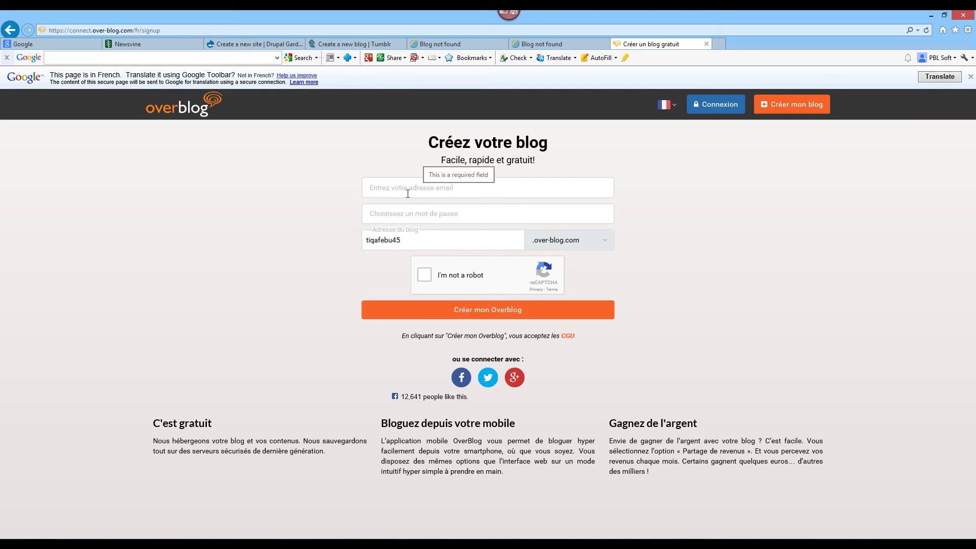
# - Fill in an email address and password, then submit with 'Créer mon Overblog'
pyautogui.click(475, 193)
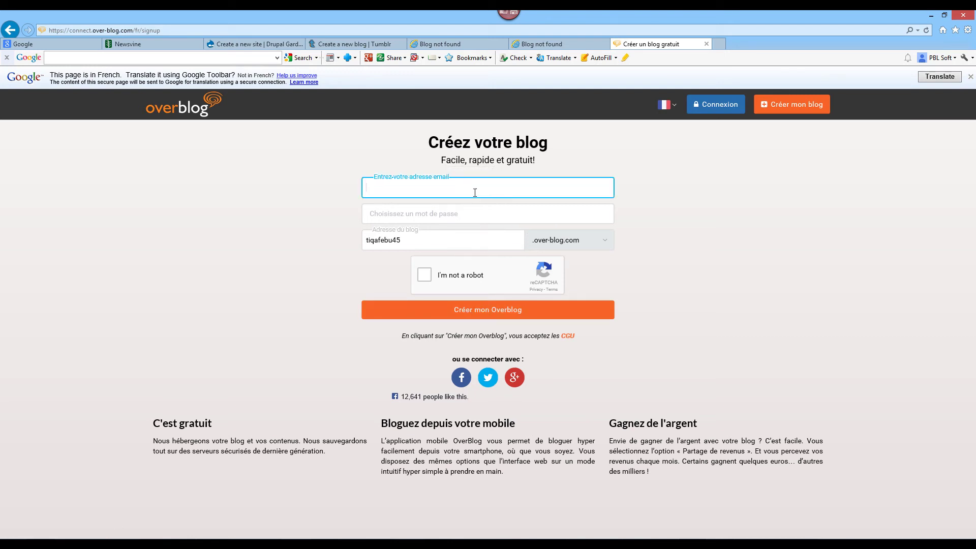
pyautogui.write('asda@sadas.com')
pyautogui.hotkey('ctrl', 'a')
pyautogui.press('Tab')
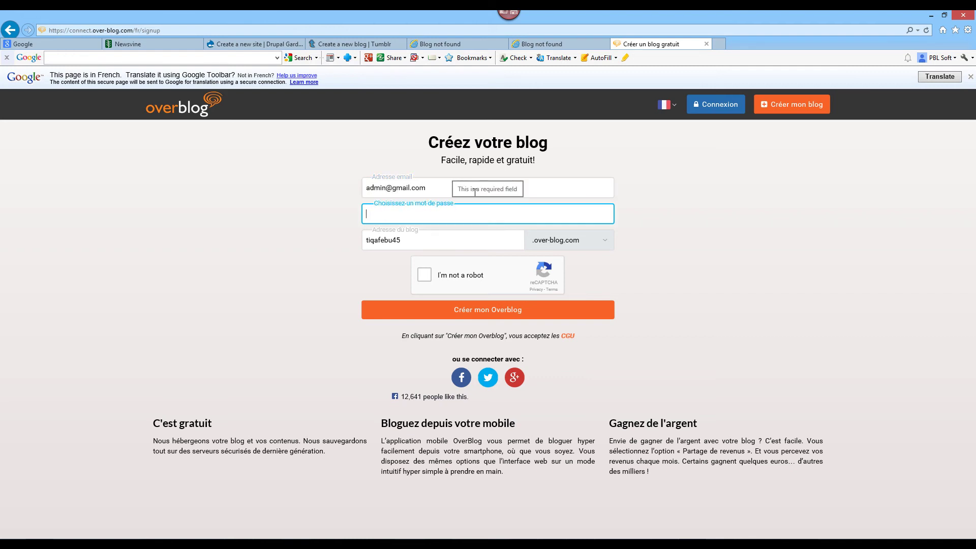
pyautogui.write('••••••••')
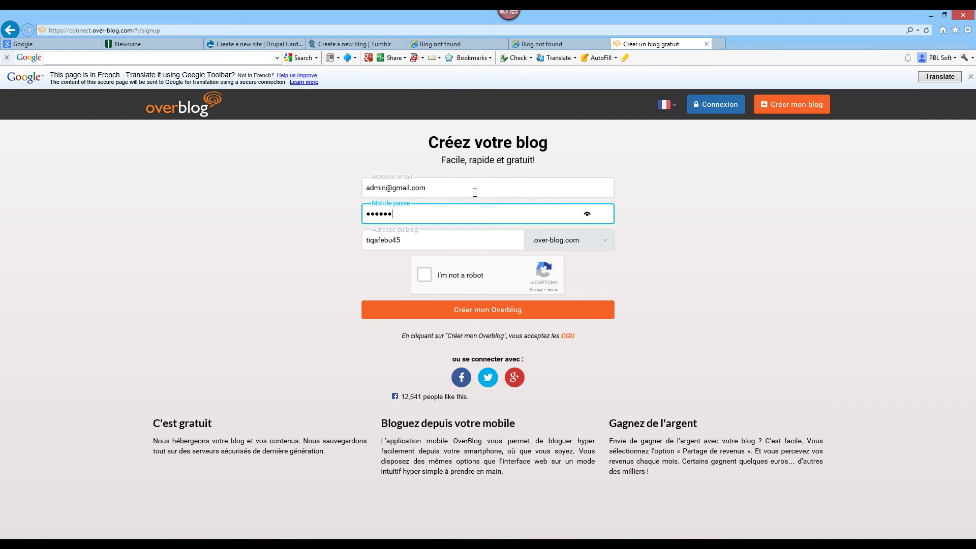
pyautogui.click(459, 311)
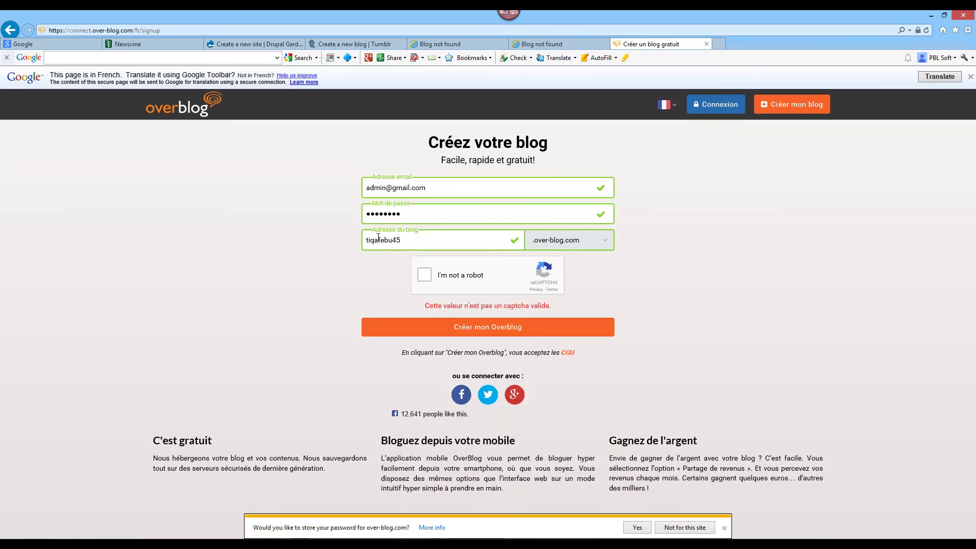
# - Inspect the validated blog address, email and password fields by selecting each in turn
pyautogui.doubleClick(404, 242)
pyautogui.click(744, 303)
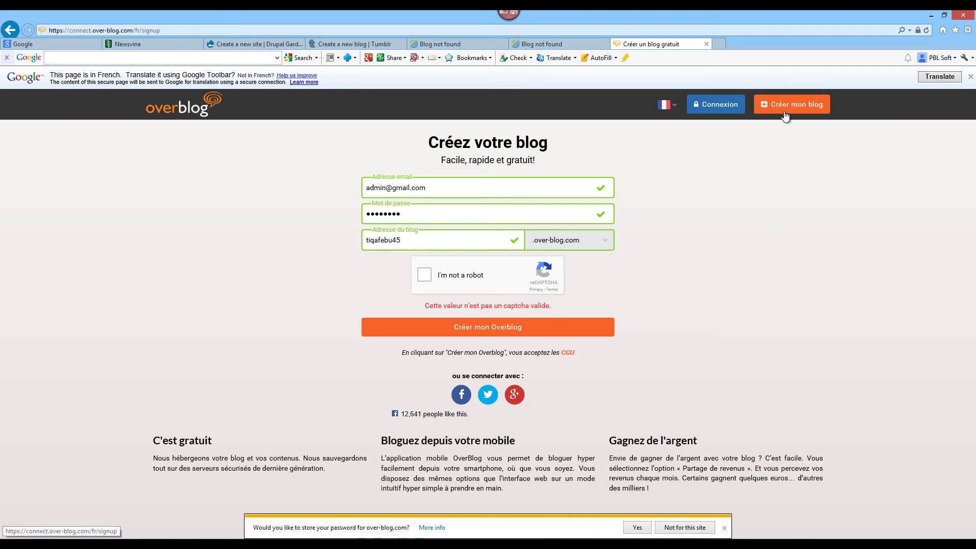
pyautogui.moveTo(418, 241); pyautogui.dragTo(392, 243)
pyautogui.doubleClick(434, 242)
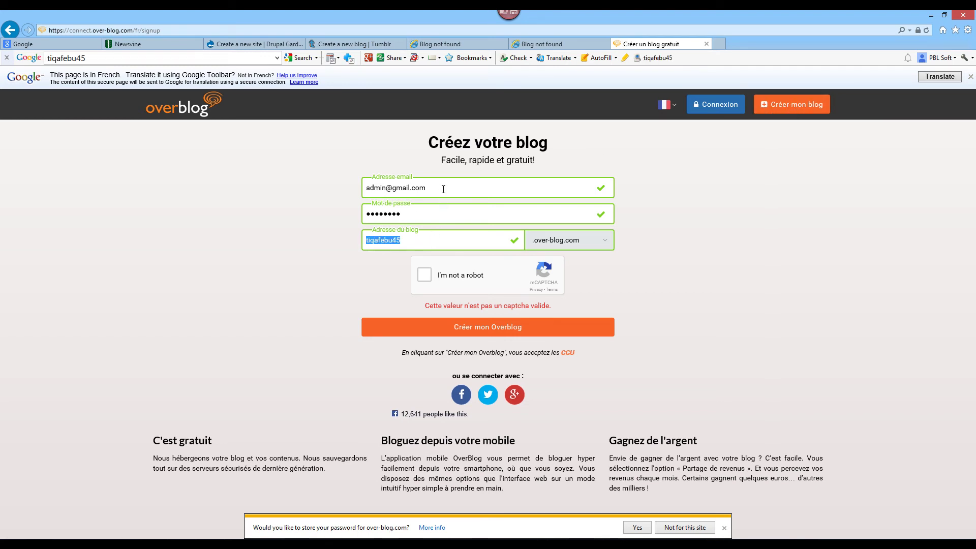
pyautogui.doubleClick(434, 189)
pyautogui.doubleClick(437, 219)
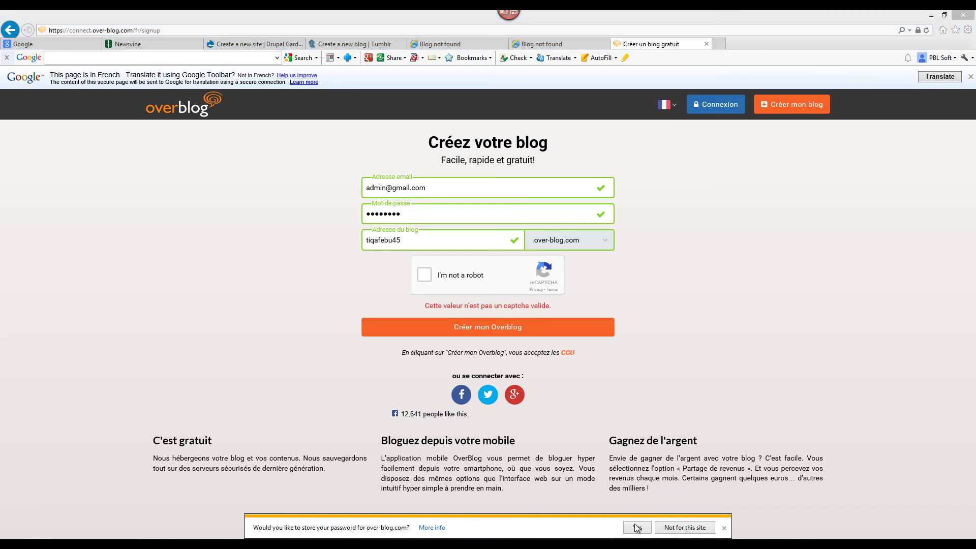
# - Scroll the domain grid to the metric columns, select the 29- and 6-Majestic-link domains, then scroll back
pyautogui.moveTo(748, 543)
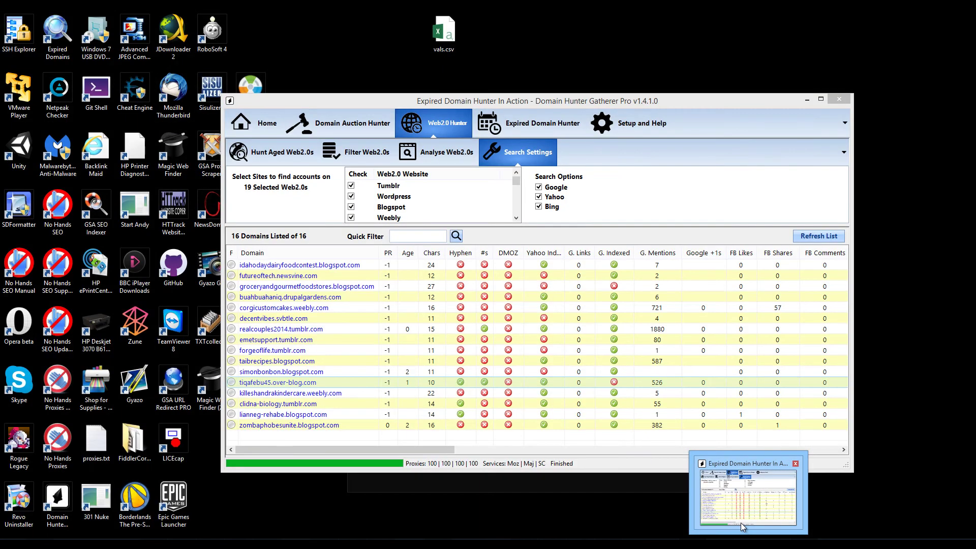
pyautogui.click(740, 523)
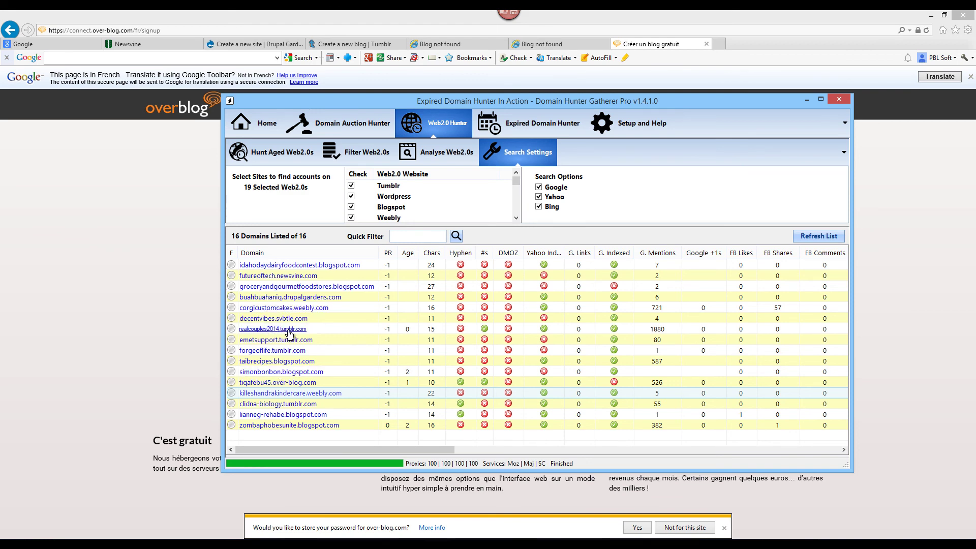
pyautogui.moveTo(443, 450); pyautogui.dragTo(665, 450)
pyautogui.click(538, 296)
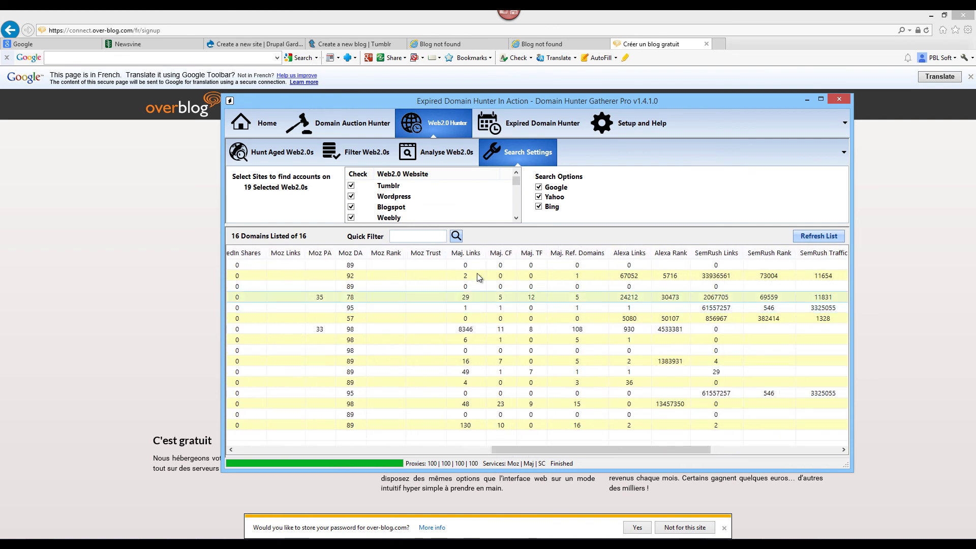
pyautogui.click(310, 338)
pyautogui.moveTo(581, 450); pyautogui.dragTo(263, 461)
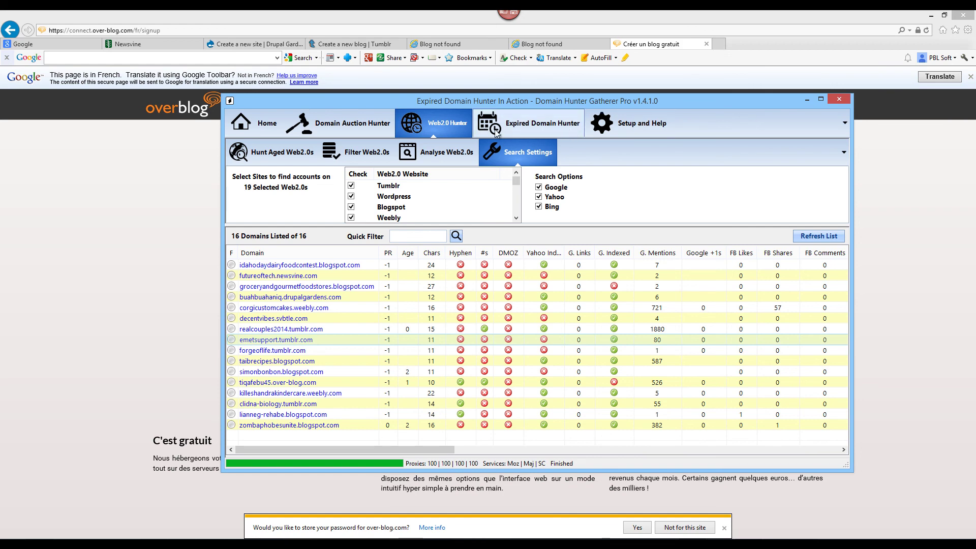
# - Open the Domain Auction Hunter tab
pyautogui.click(338, 126)
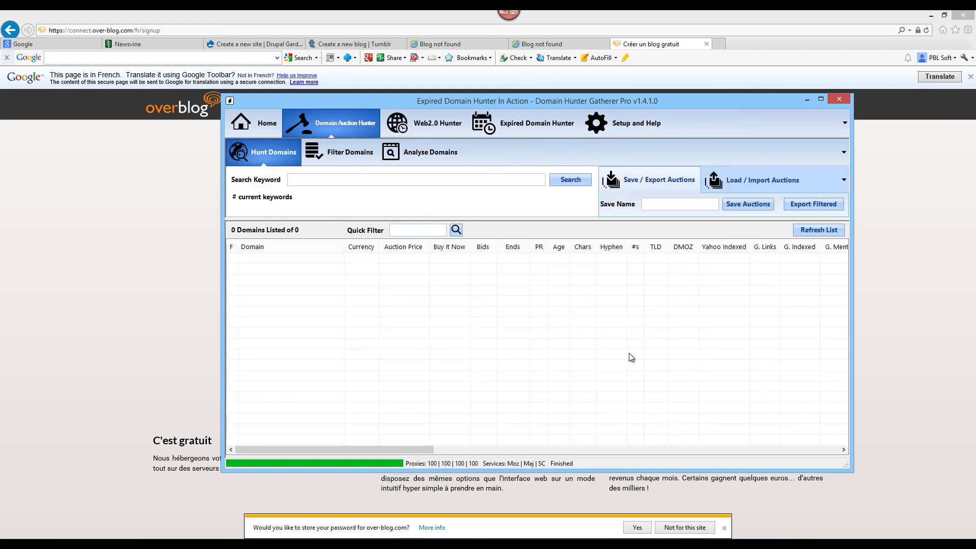